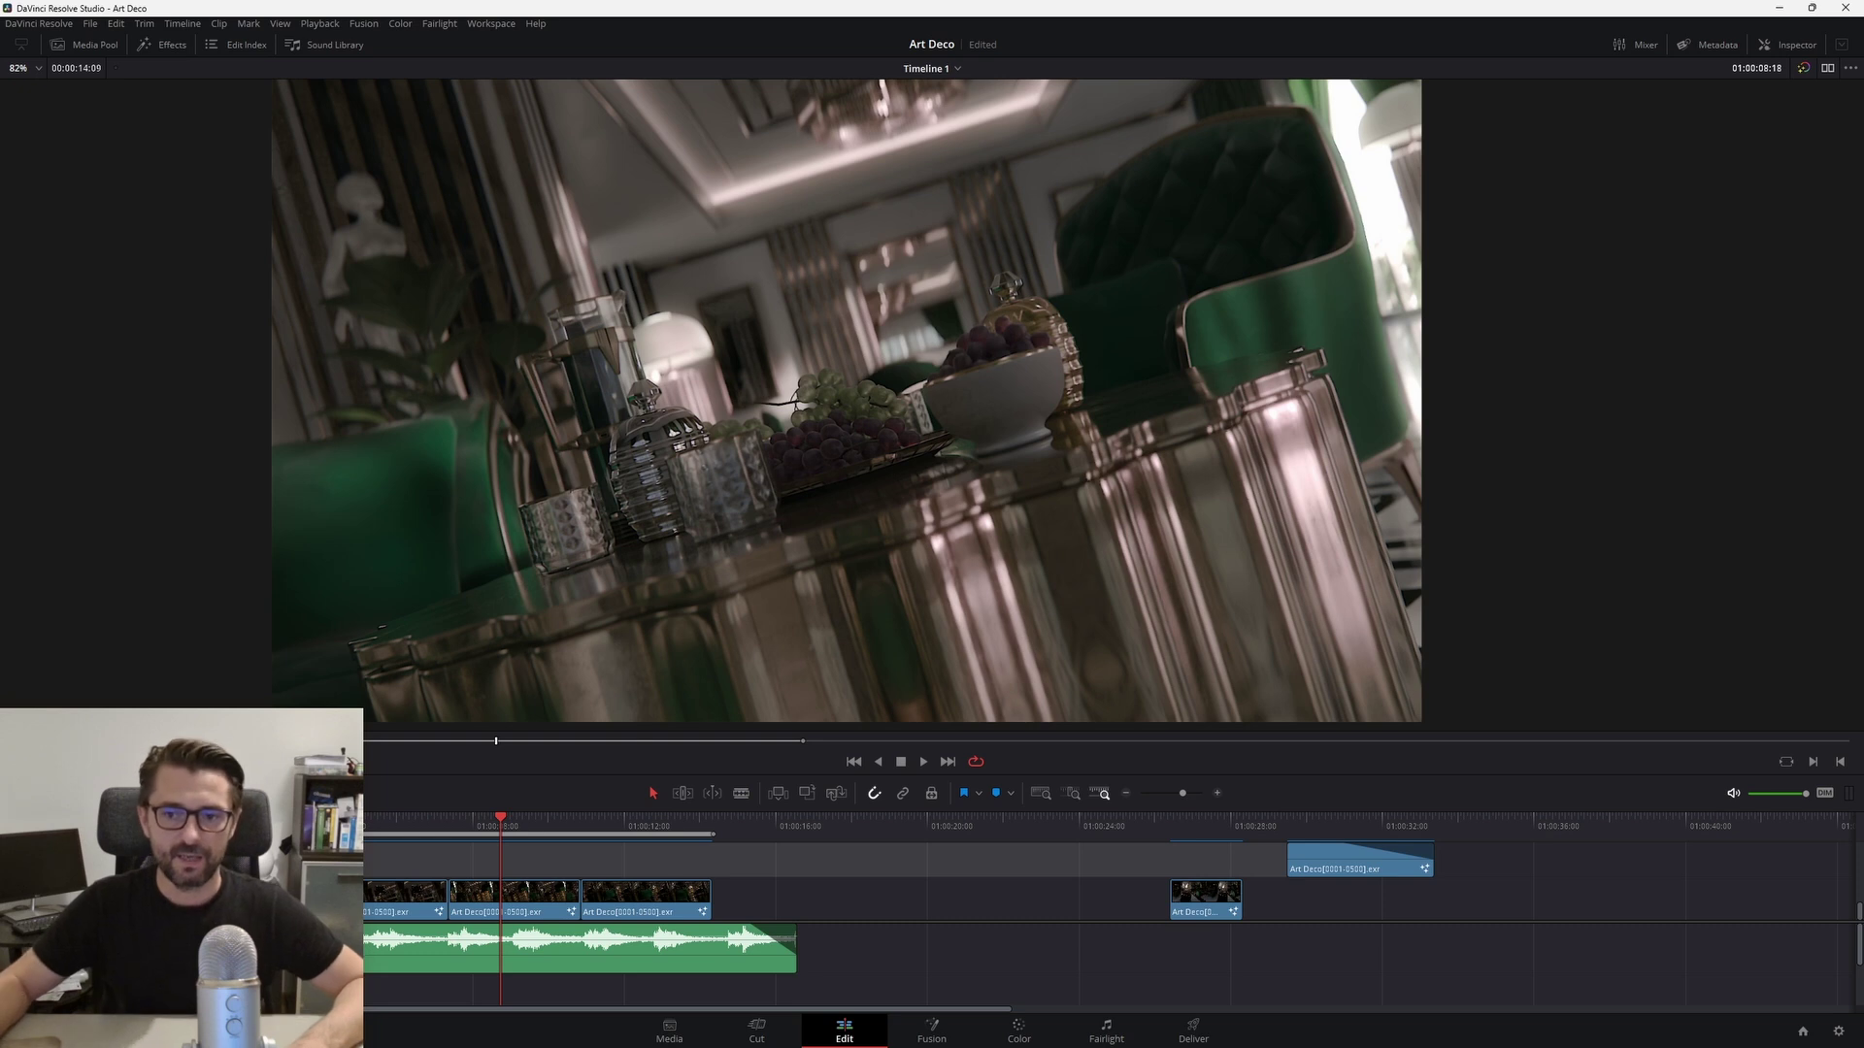
Step: Switch to the Color page and nudge the Camera-AgX DCTL node in the node tree
{"action": "left_click", "coordinate": [1020, 1028]}
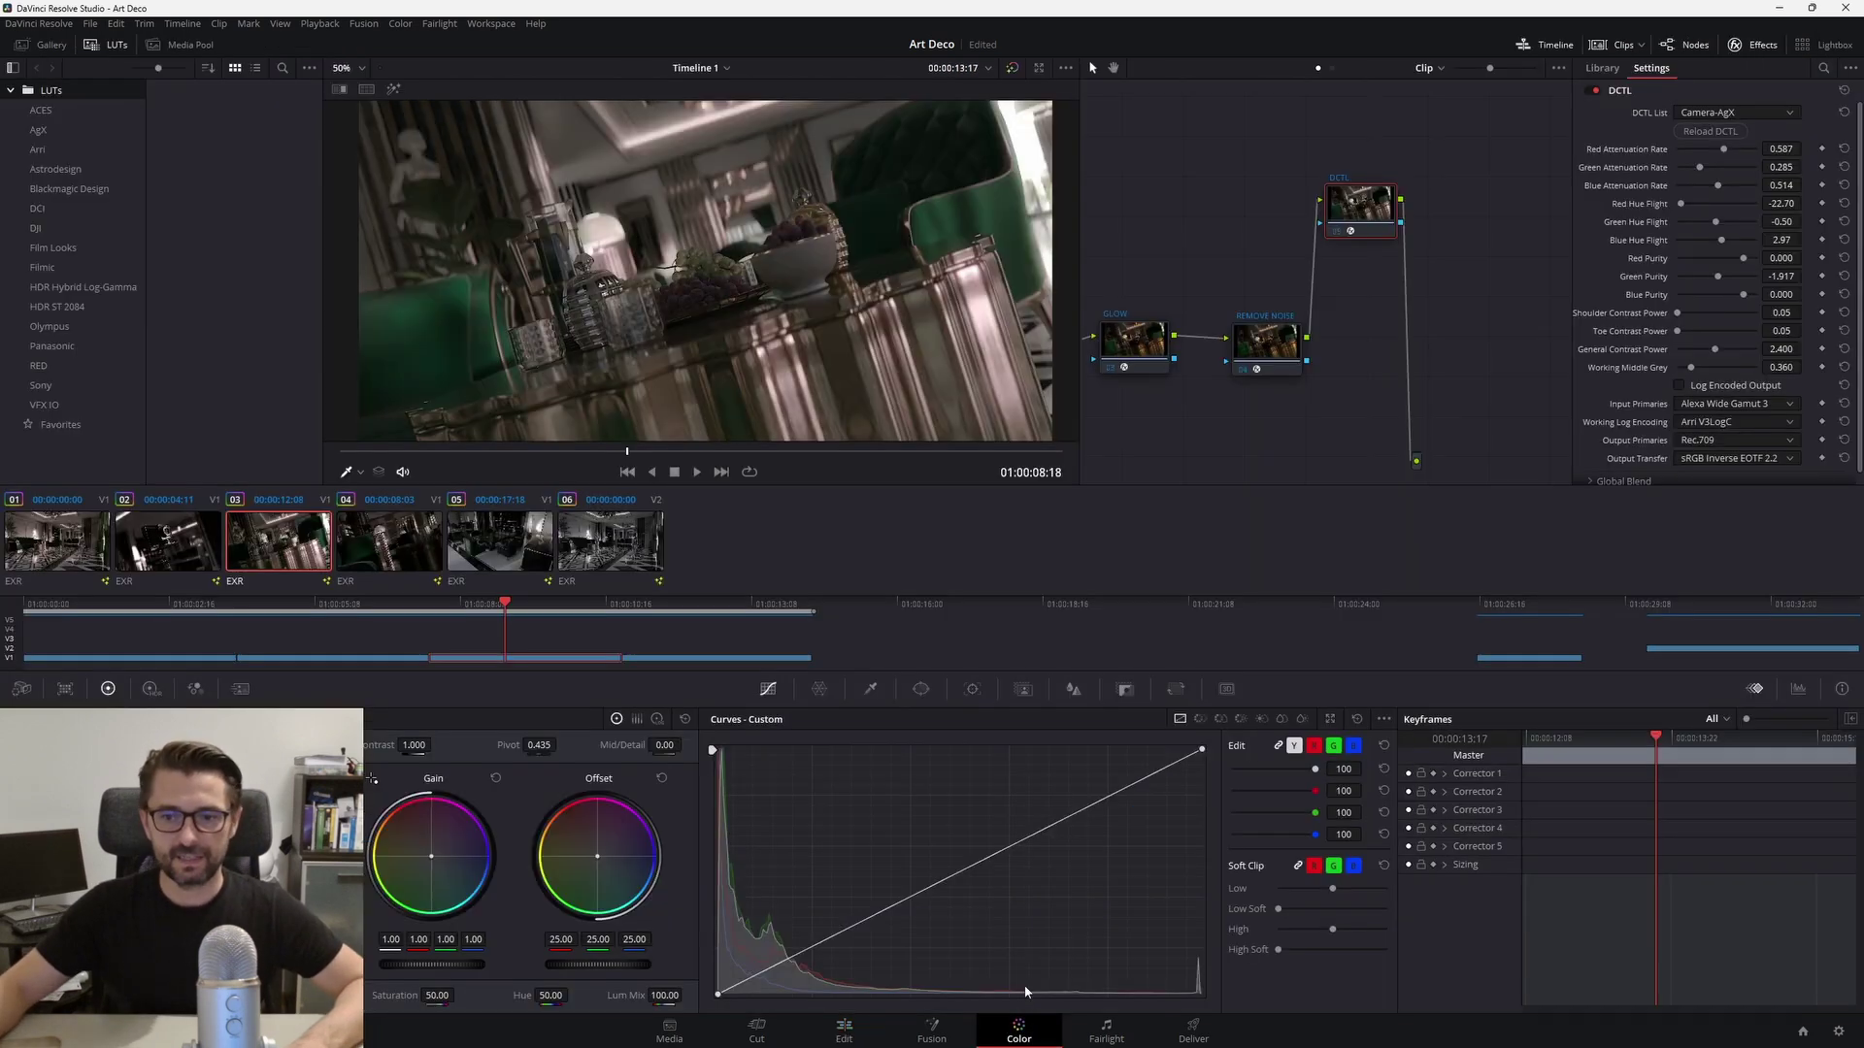
{"action": "left_click_drag", "start_coordinate": [1391, 211], "coordinate": [1387, 204]}
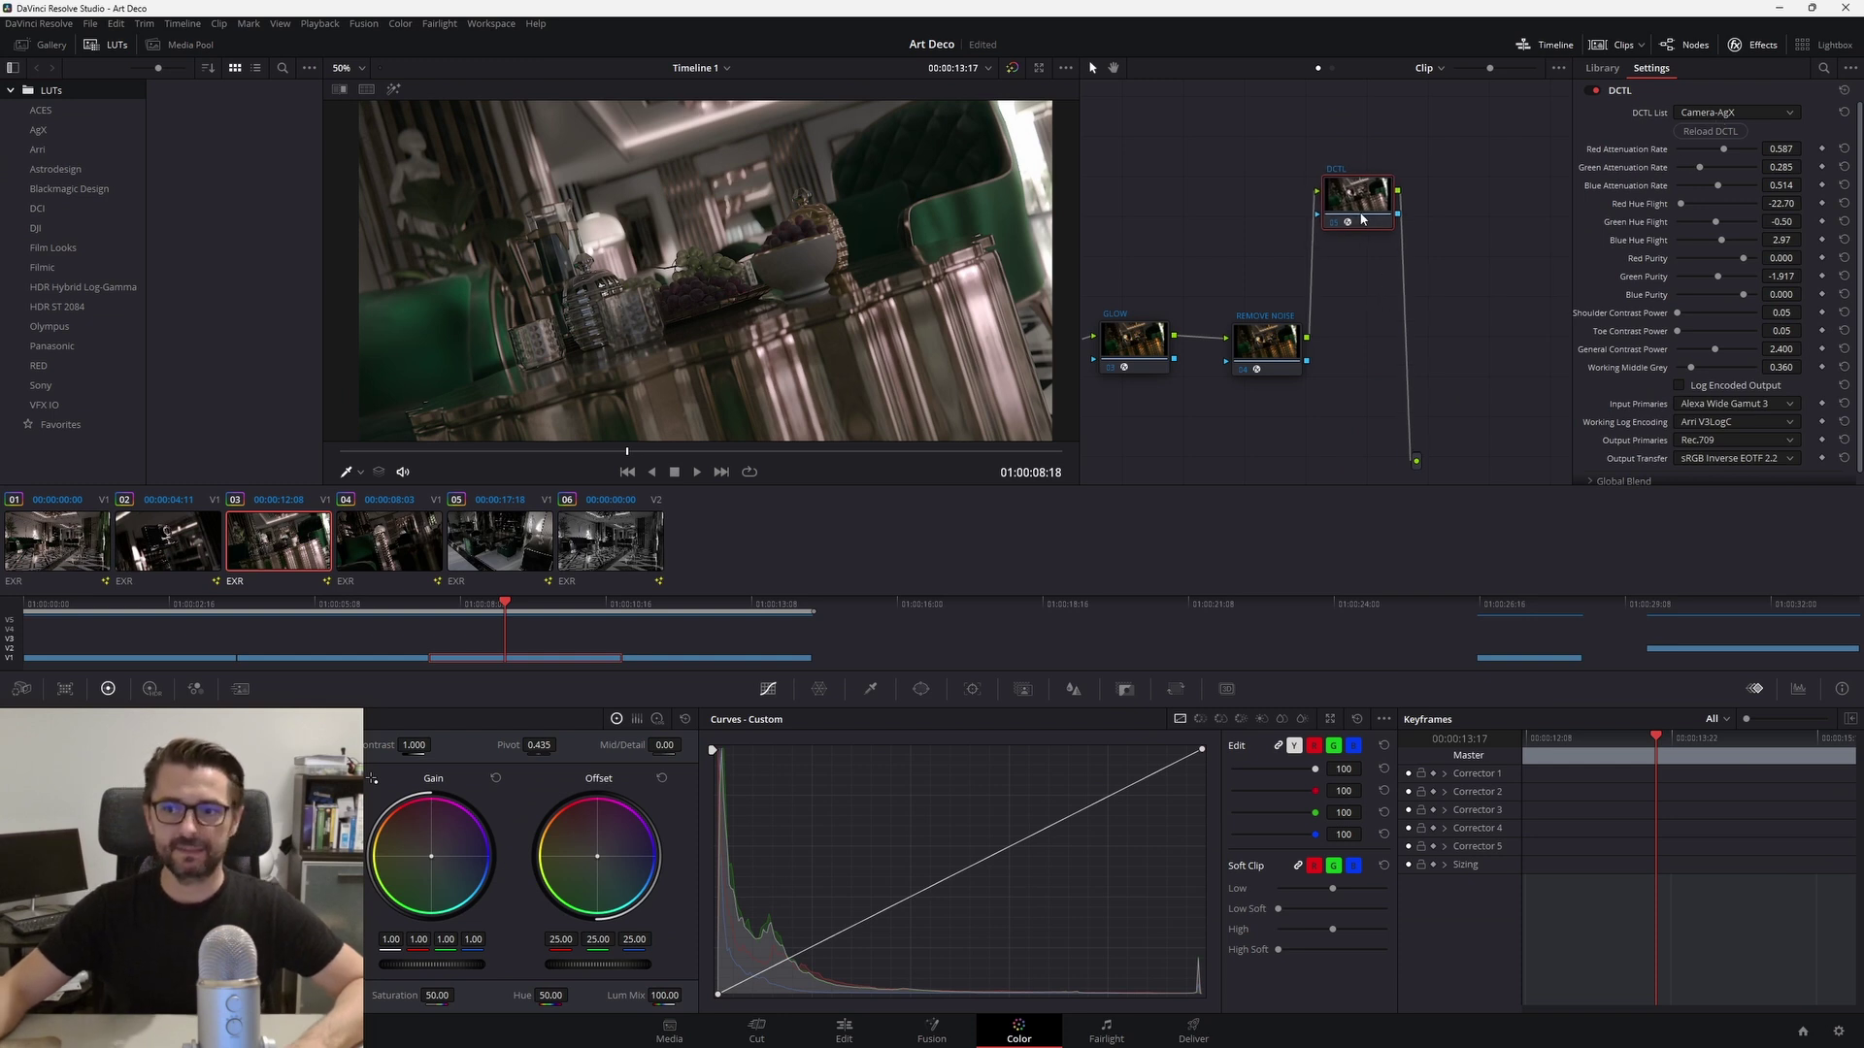
{"action": "left_click_drag", "start_coordinate": [1355, 193], "coordinate": [1362, 201]}
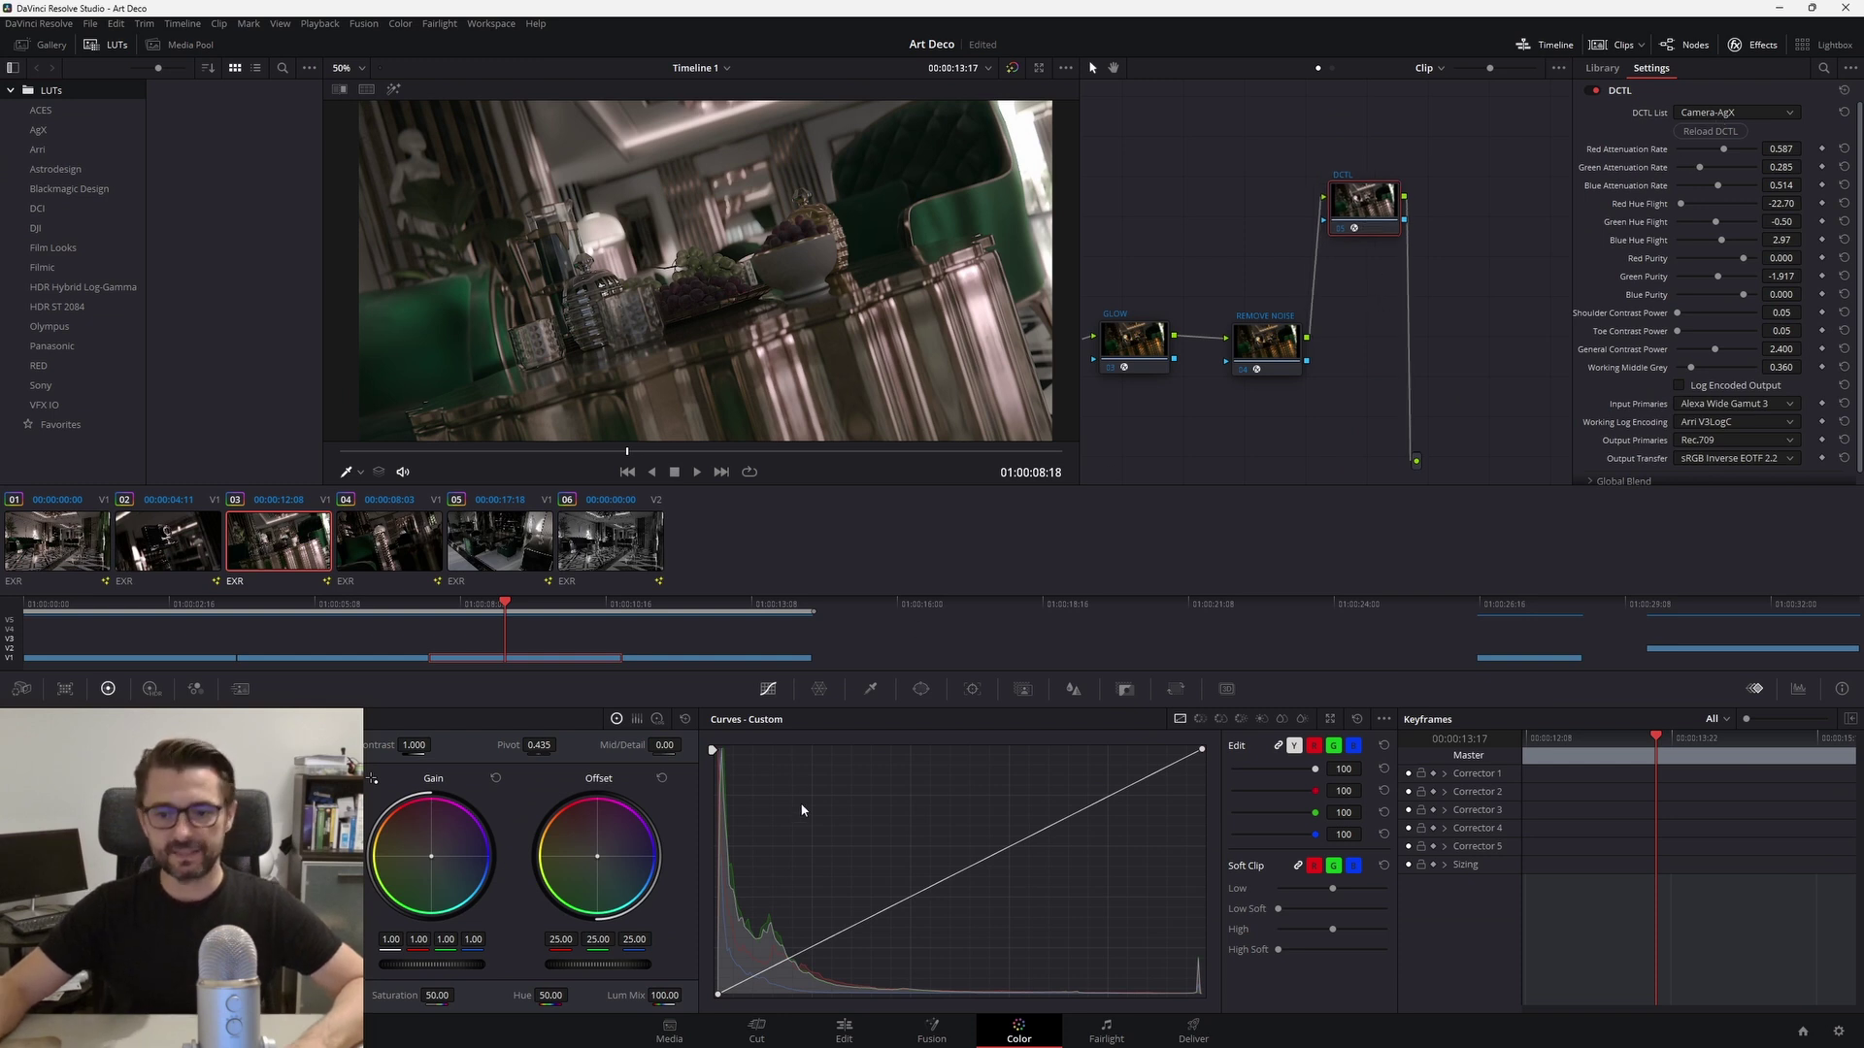
Step: Go back to the Edit page and play the graded Art Deco sequence full screen
{"action": "left_click", "coordinate": [843, 1031]}
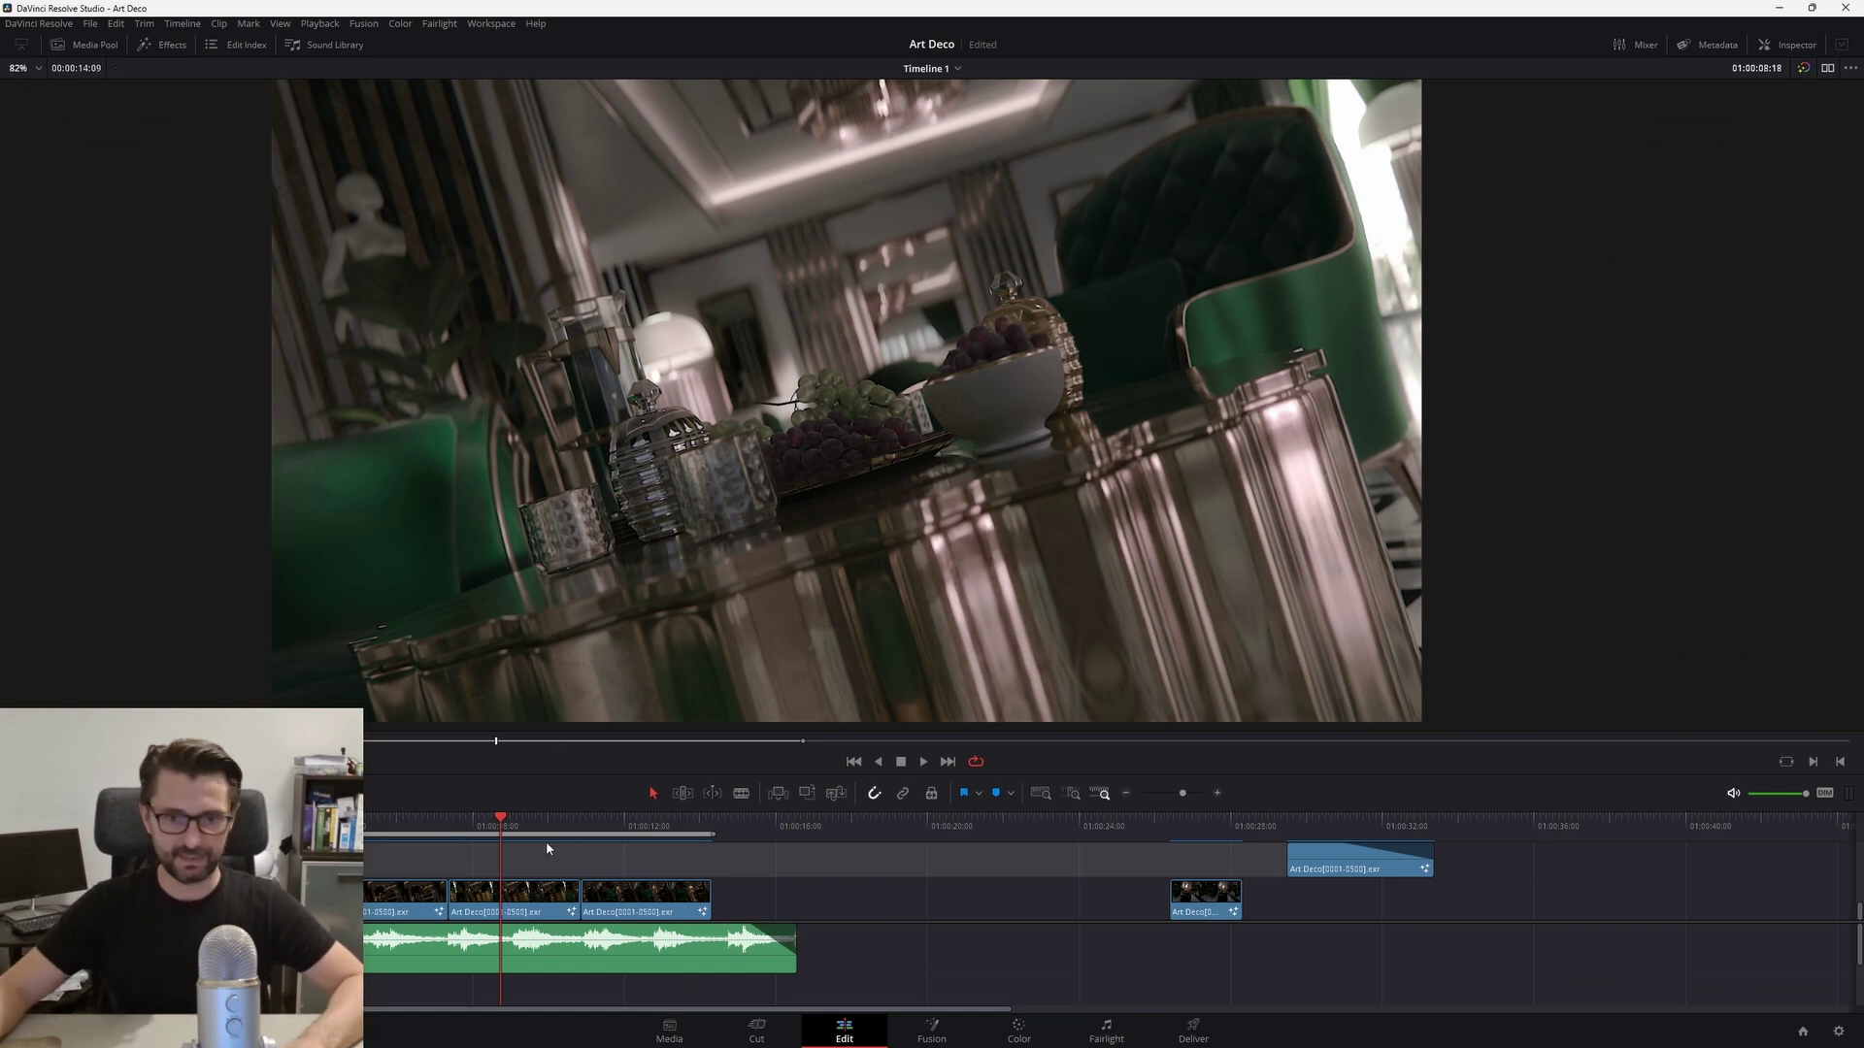
{"action": "key", "text": "space"}
{"action": "key", "text": "shift+f"}
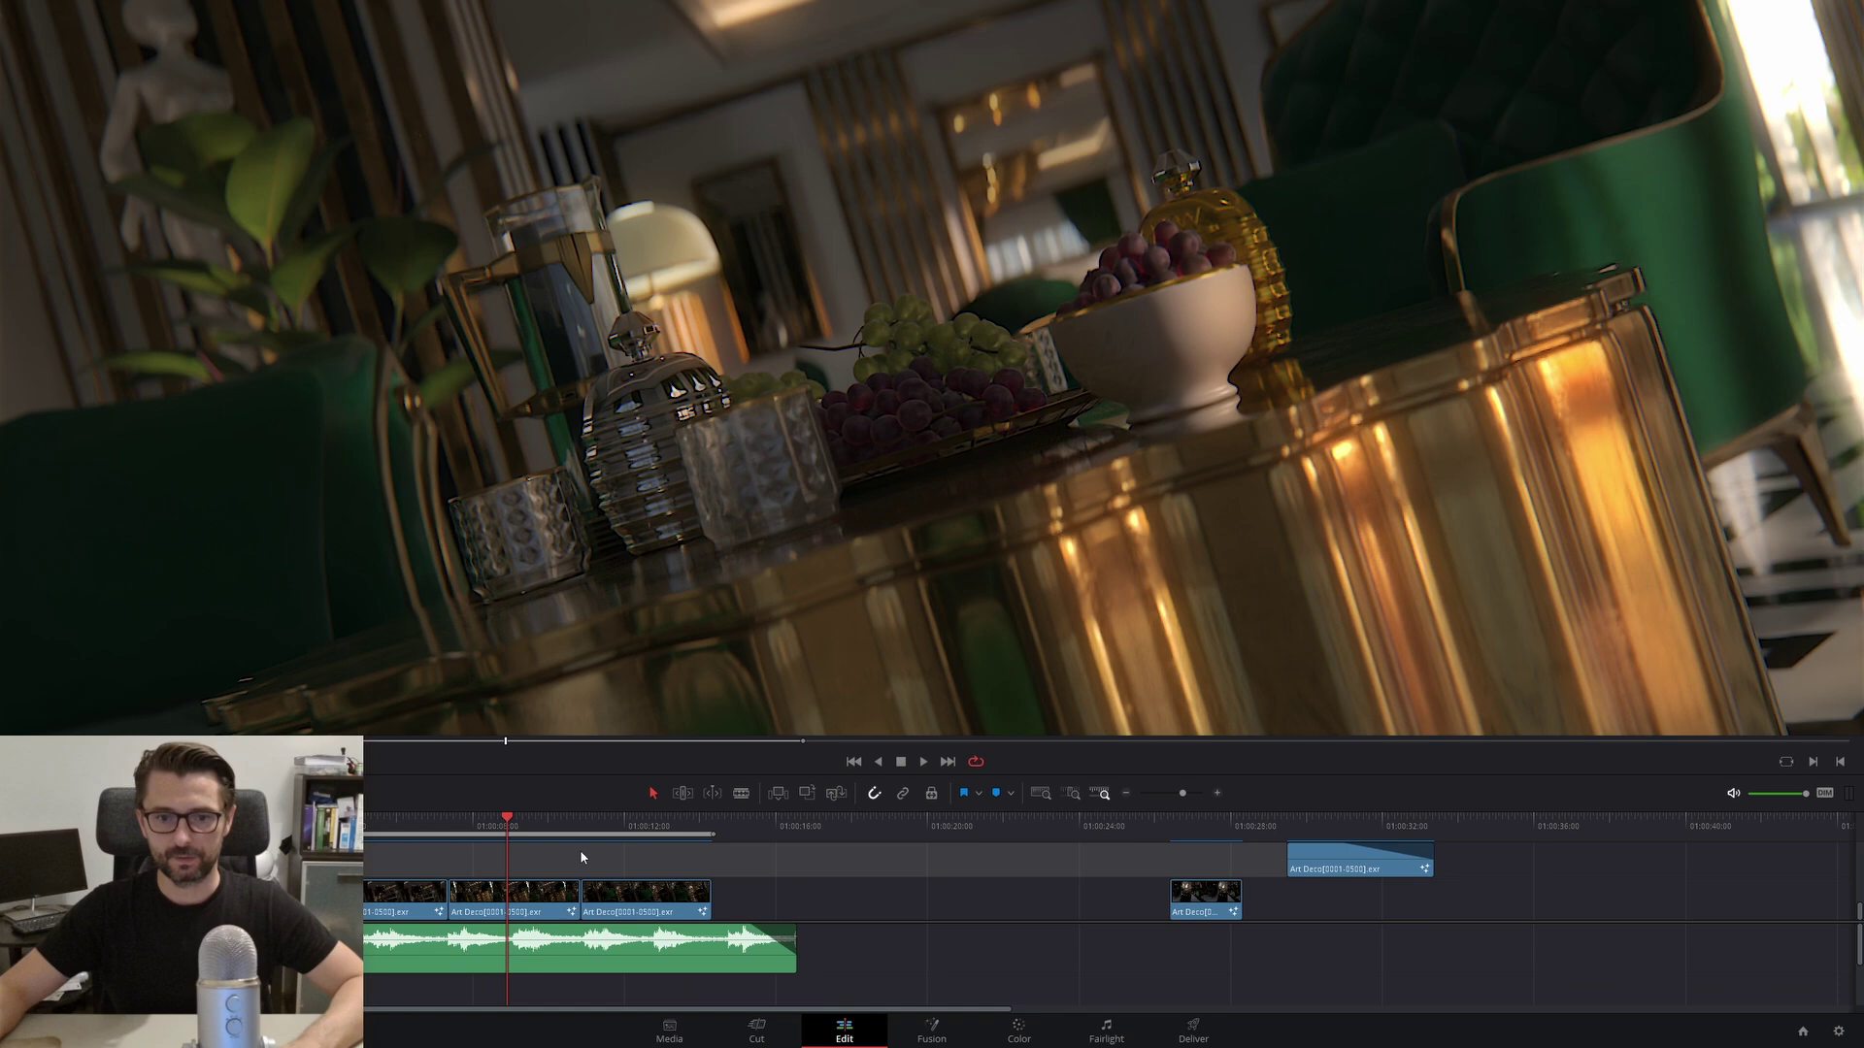
{"action": "left_click", "coordinate": [487, 824]}
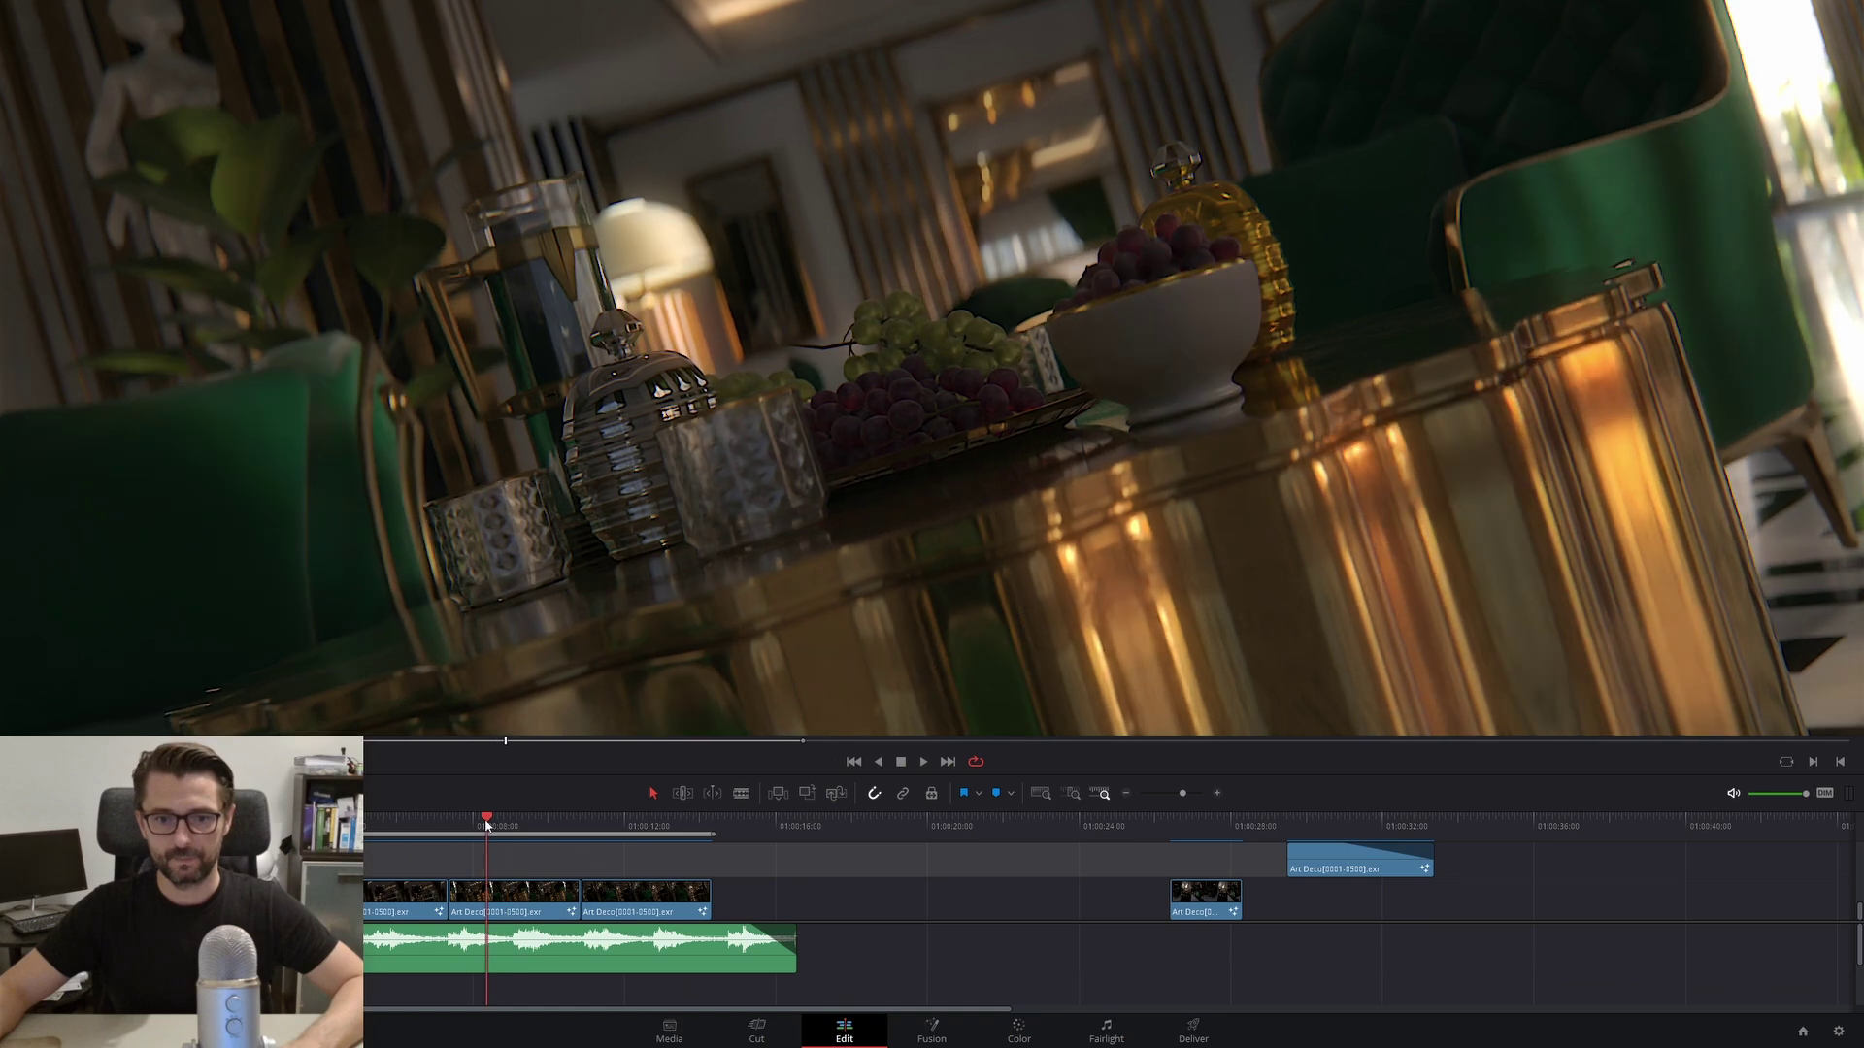
{"action": "key", "text": "space"}
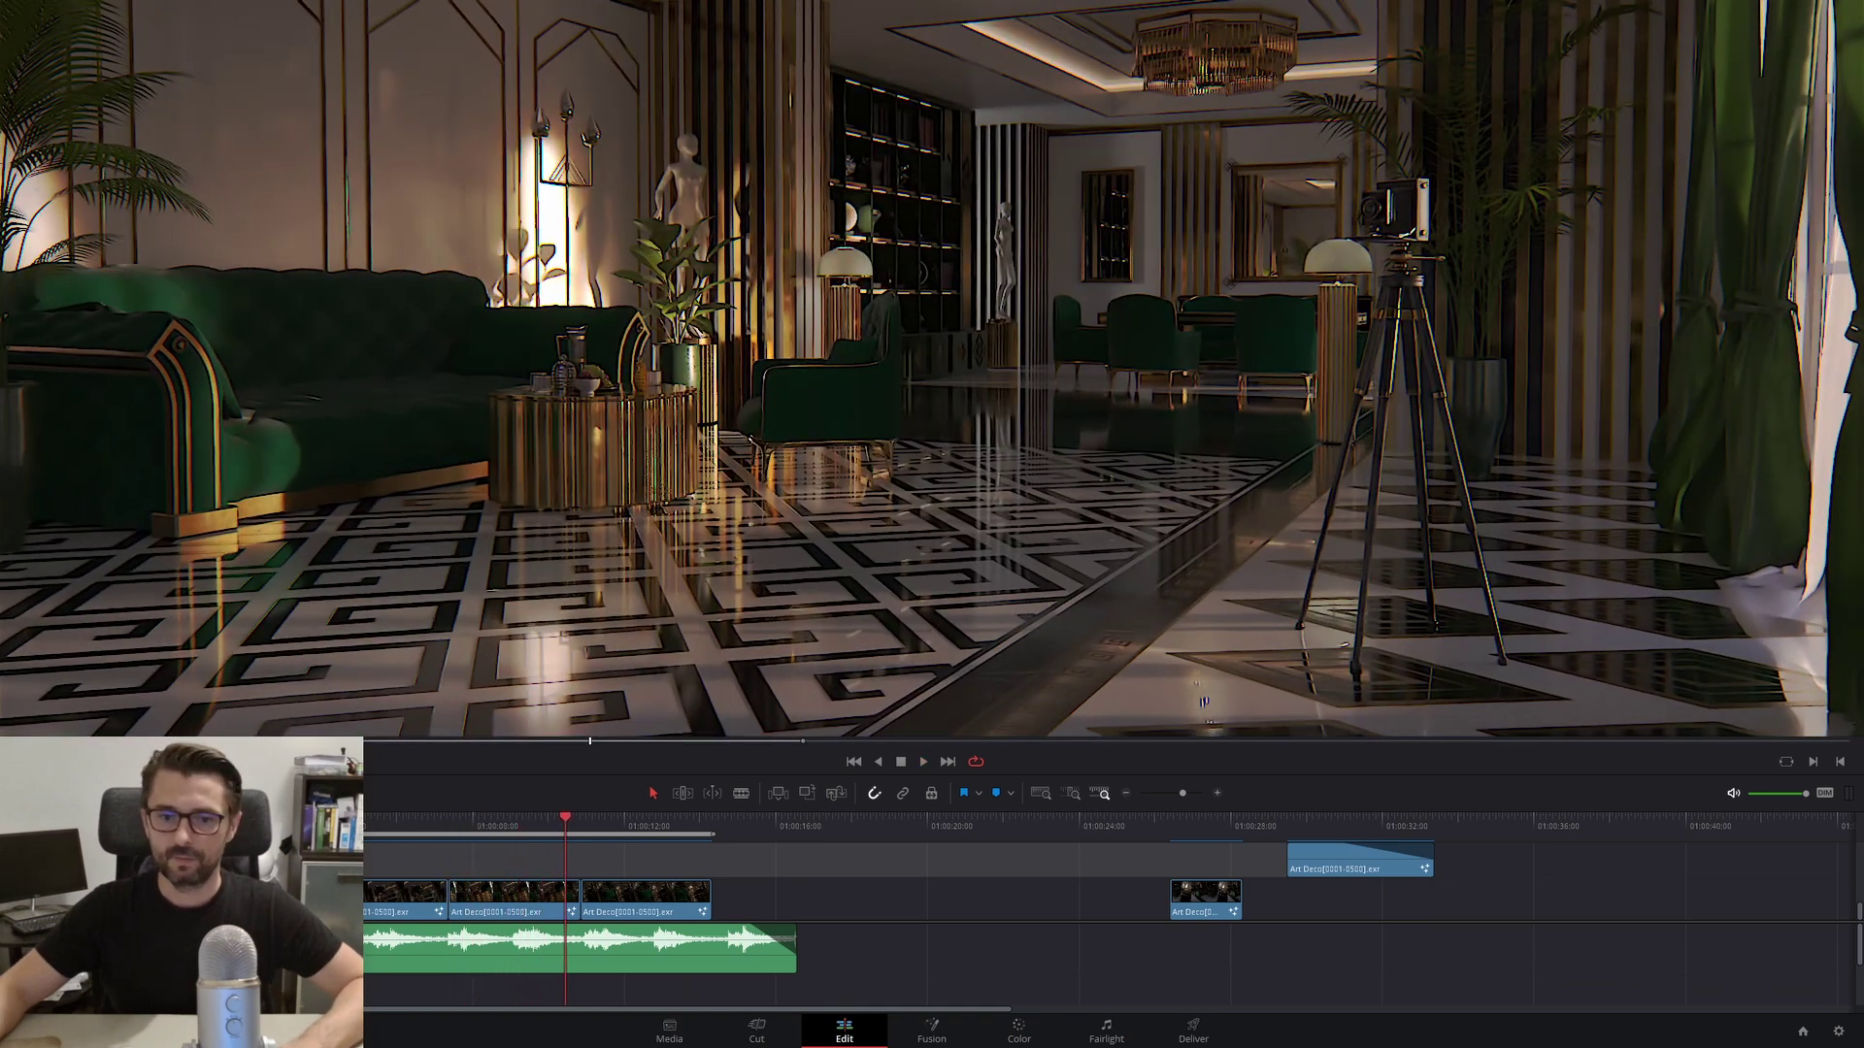
Step: Replay the earlier shots from the start of the sequence, then exit full screen
{"action": "left_click", "coordinate": [465, 824]}
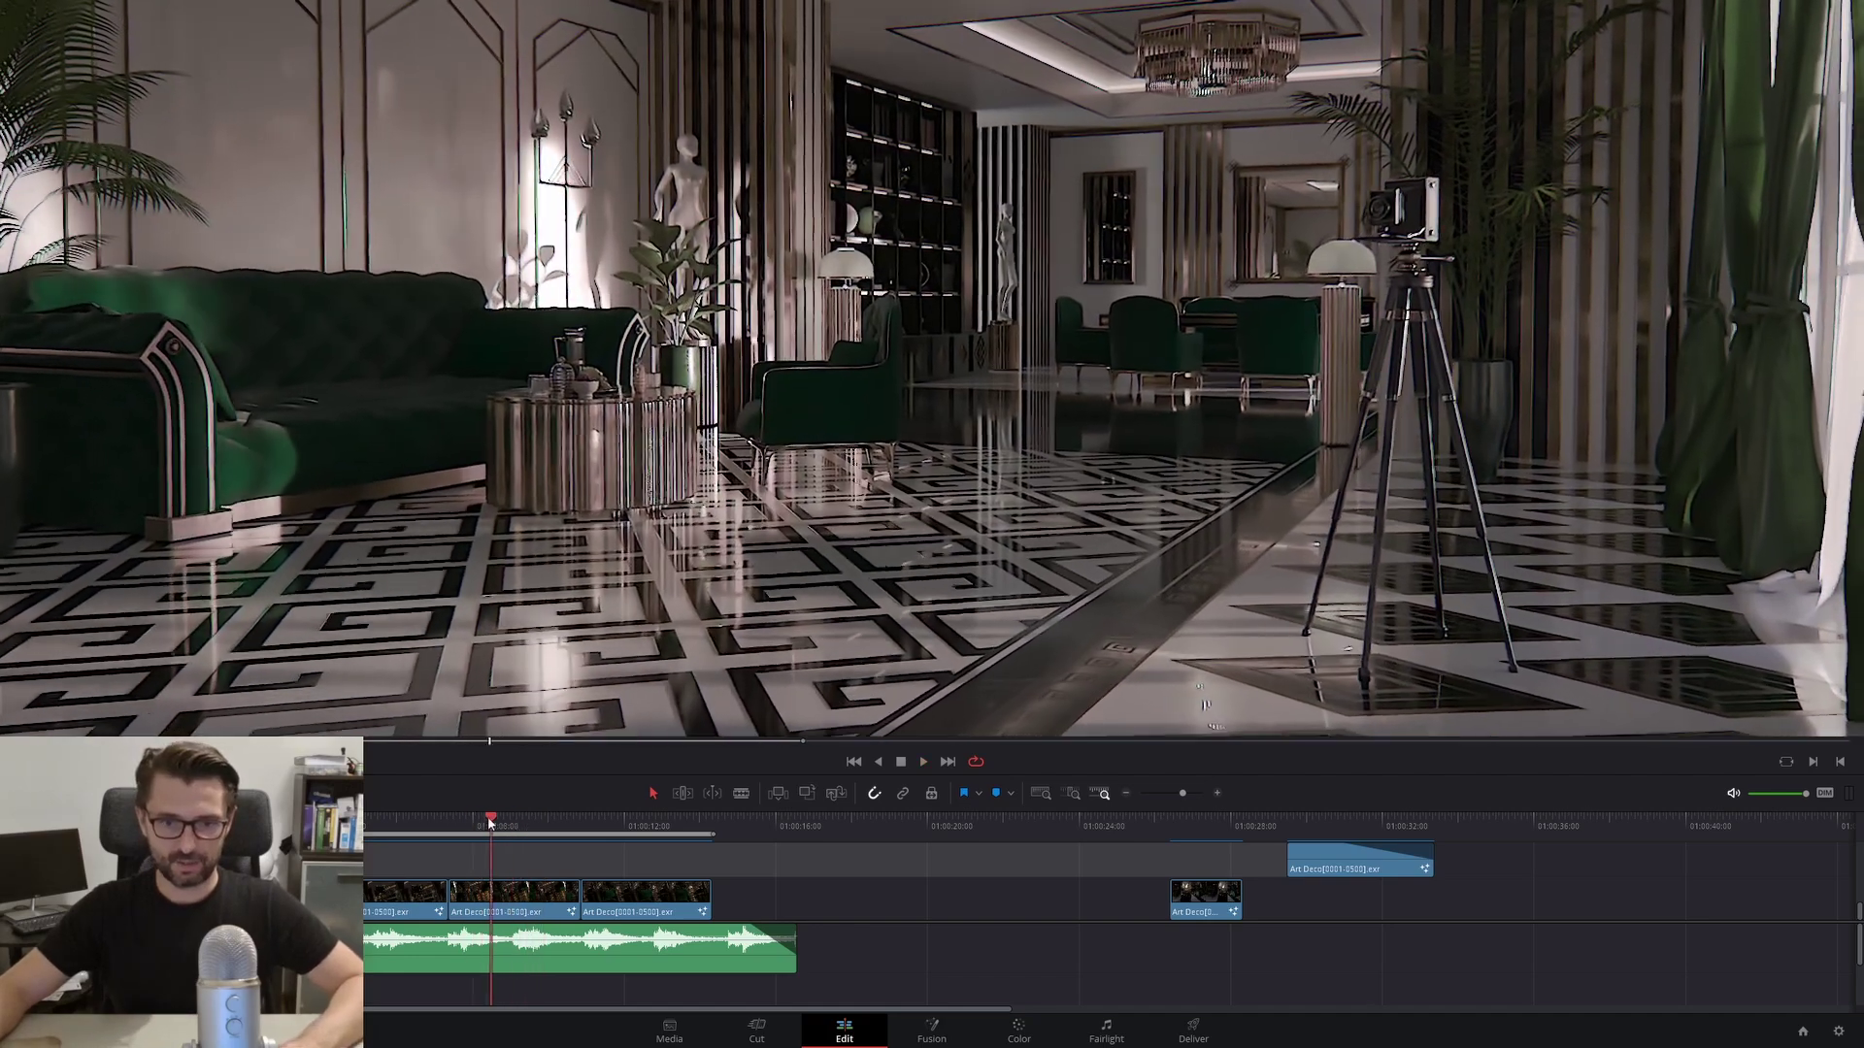
{"action": "left_click", "coordinate": [466, 825]}
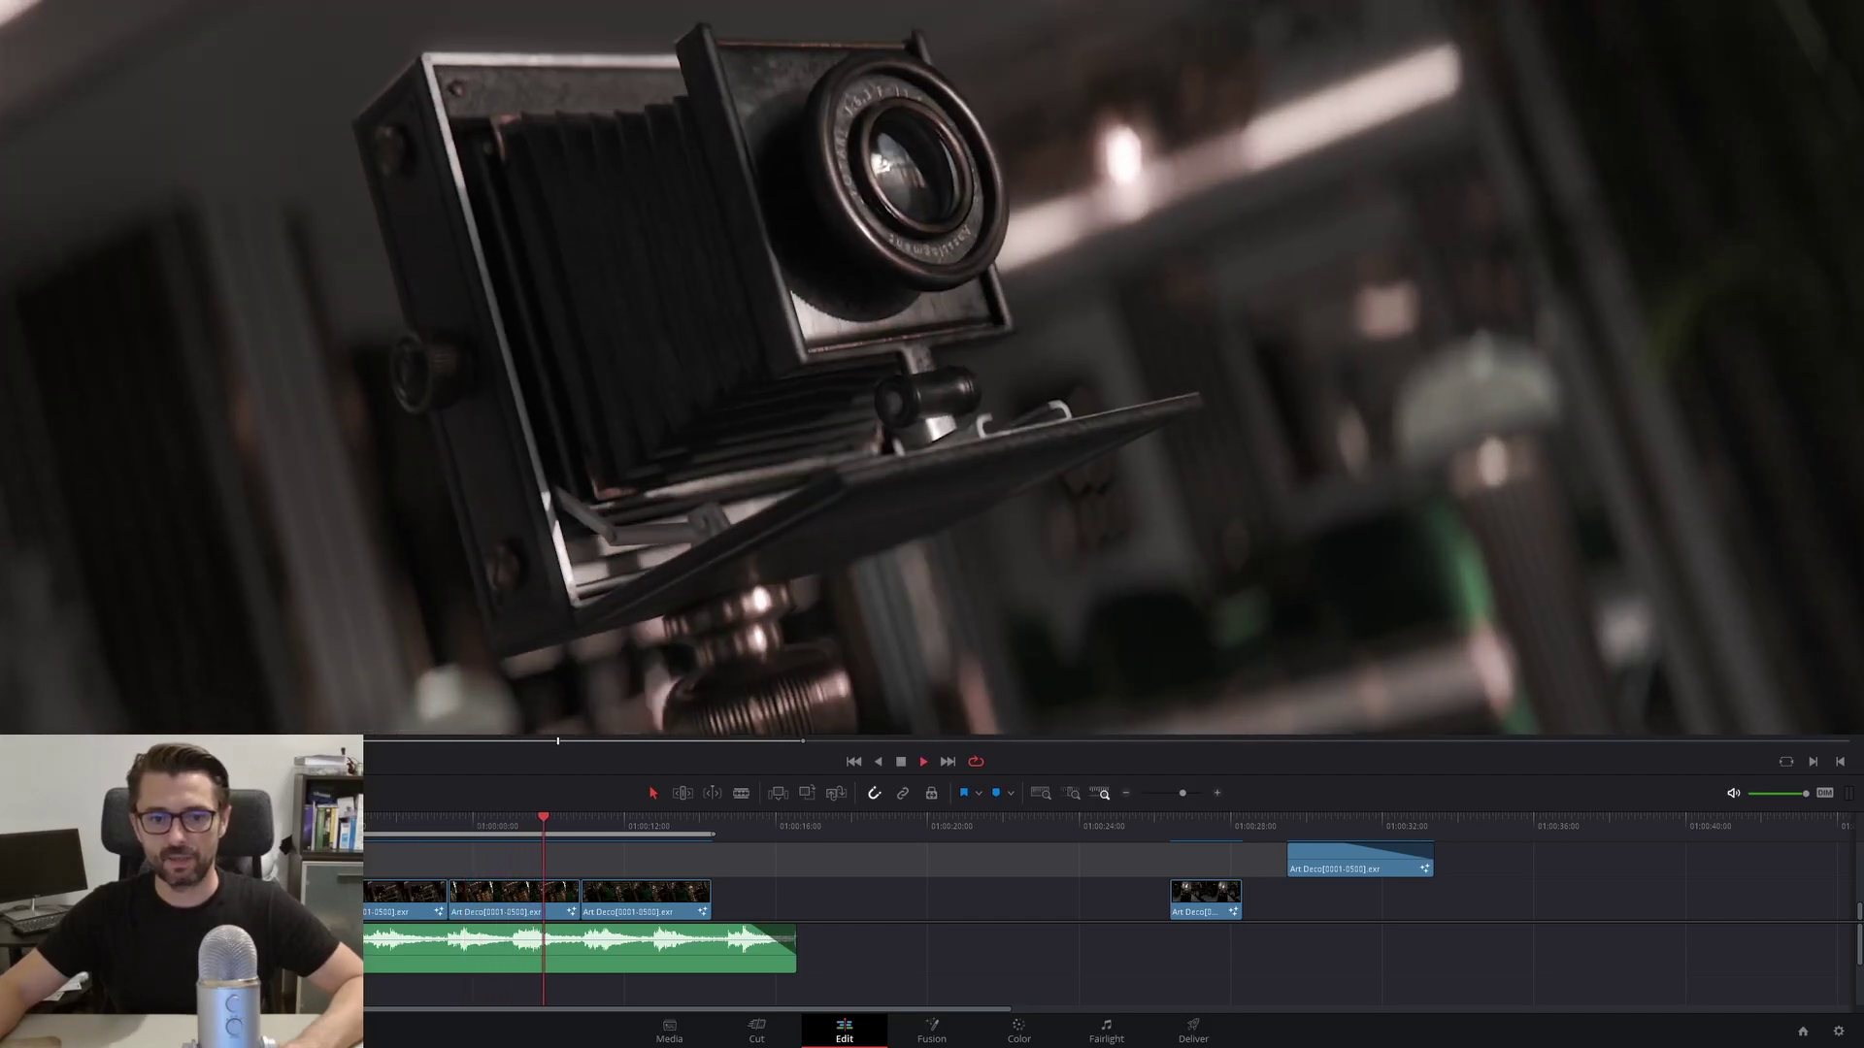
{"action": "left_click", "coordinate": [376, 824]}
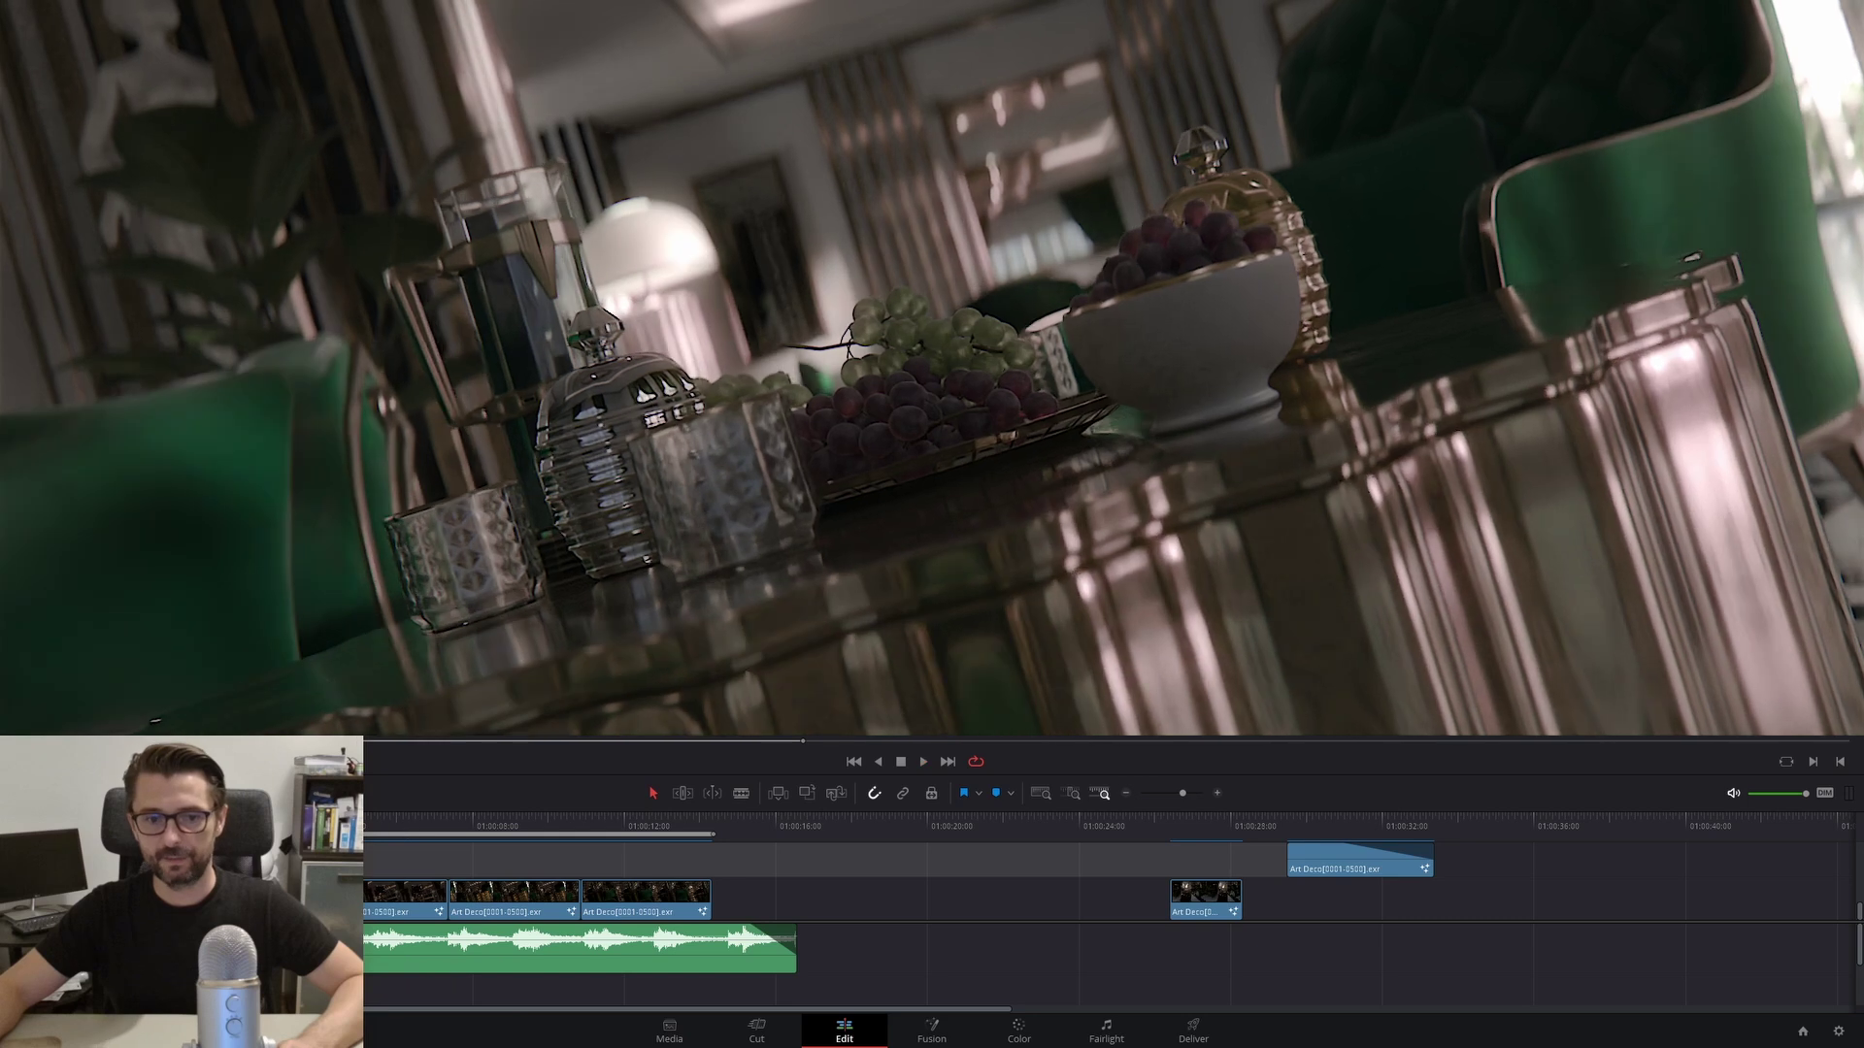
{"action": "key", "text": "Escape"}
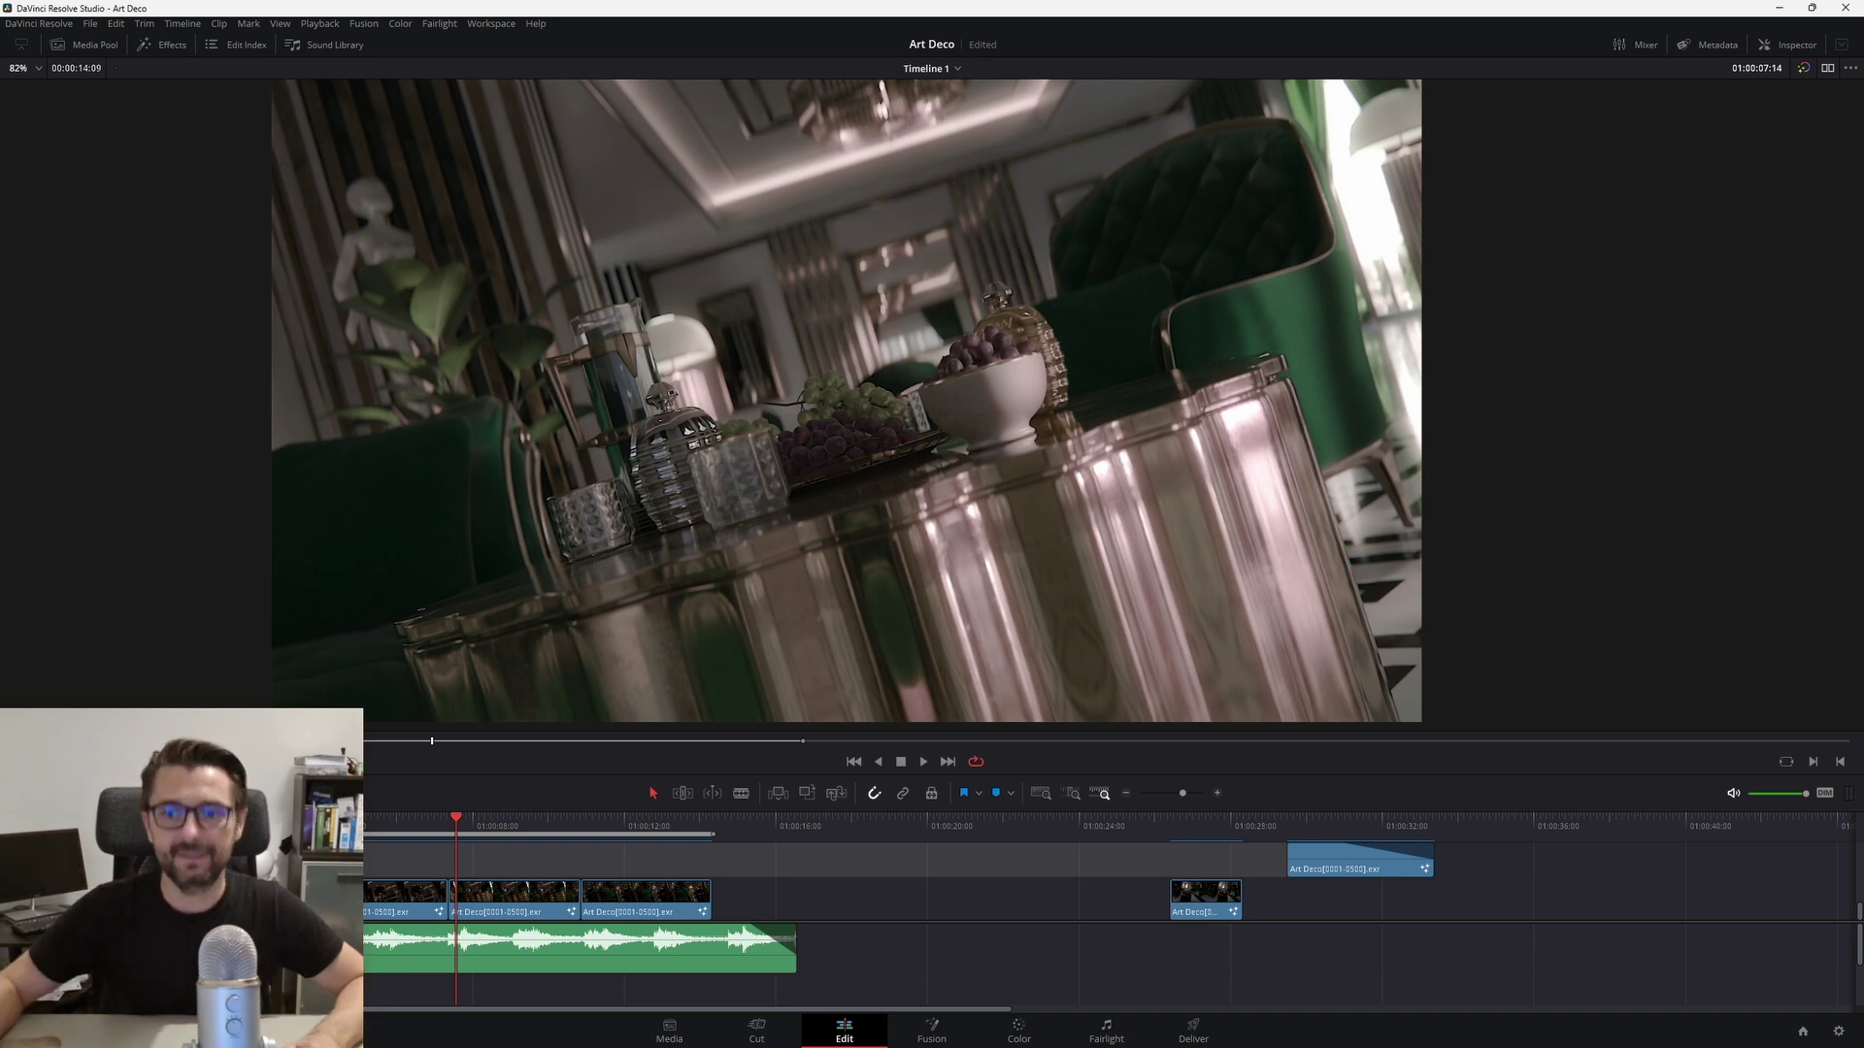
{"action": "key", "text": "alt+Tab"}
{"action": "left_click", "coordinate": [1058, 554]}
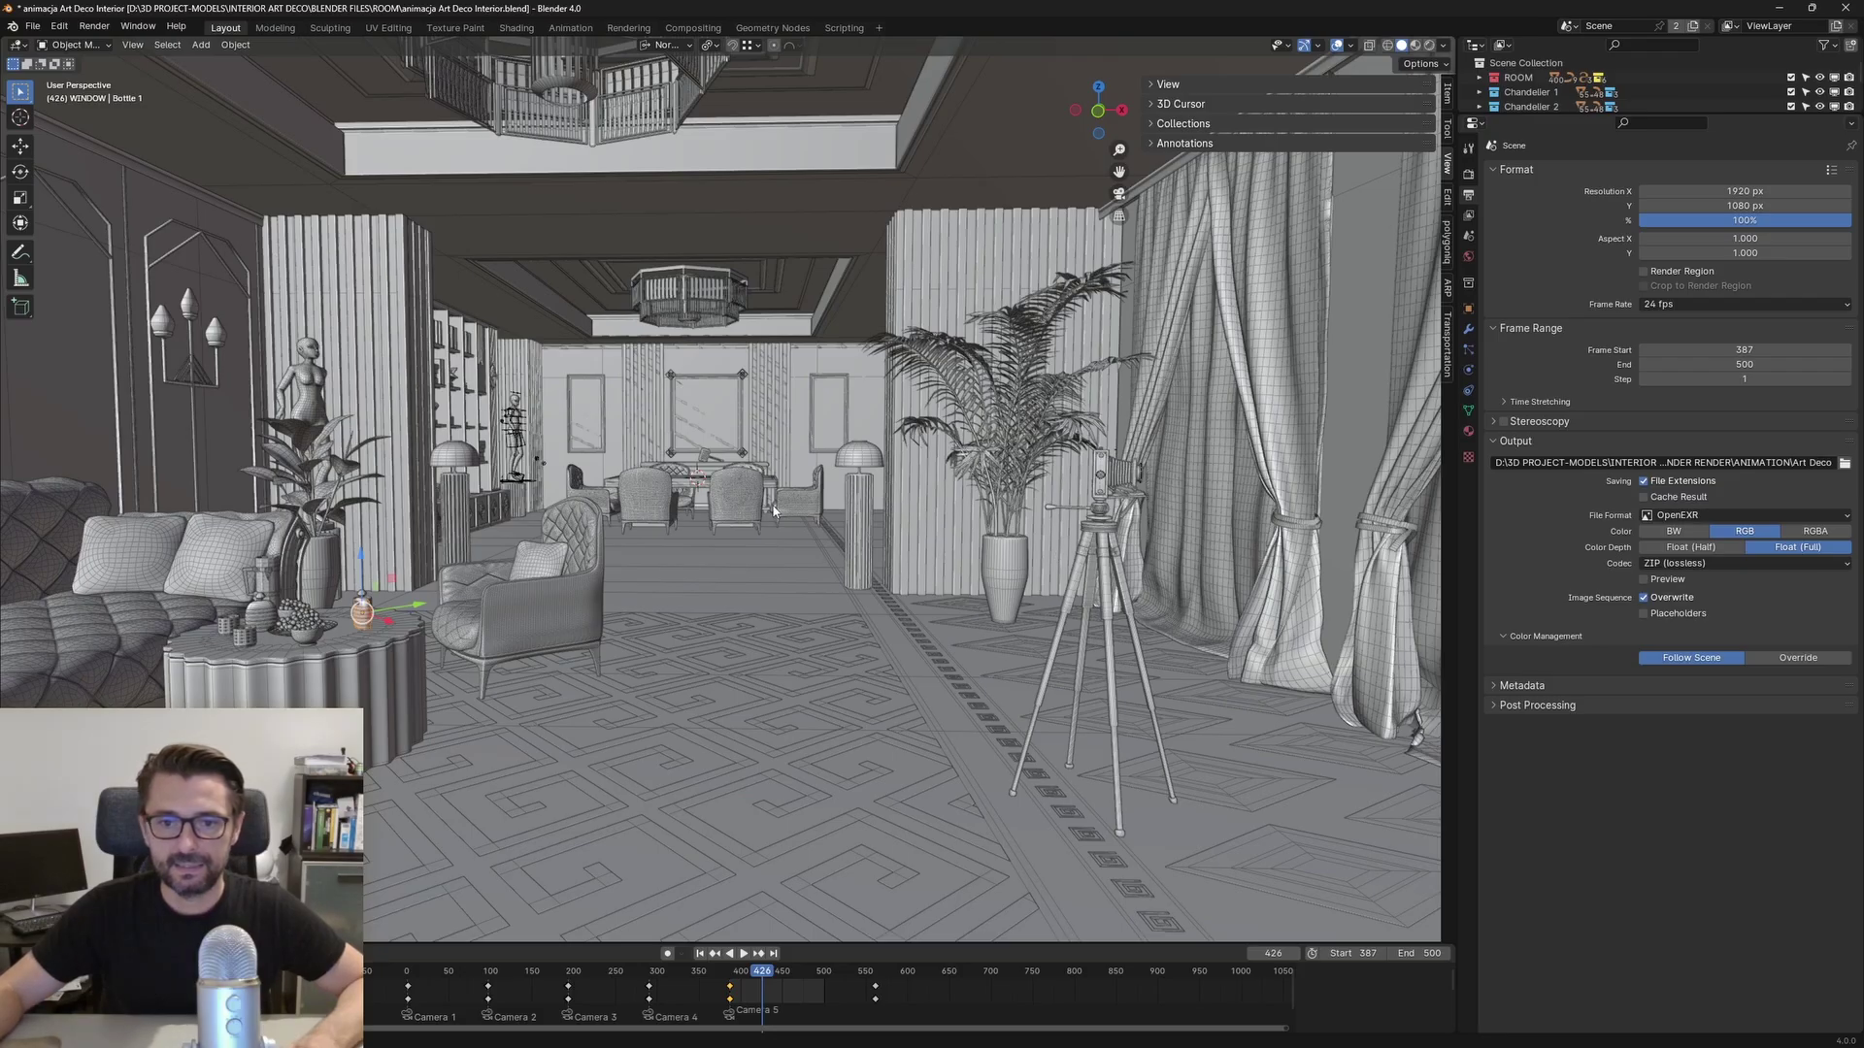
{"action": "mouse_move", "coordinate": [774, 509]}
{"action": "middle_mouse_down"}
{"action": "mouse_move", "coordinate": [737, 508]}
{"action": "mouse_move", "coordinate": [765, 513]}
{"action": "middle_mouse_up"}
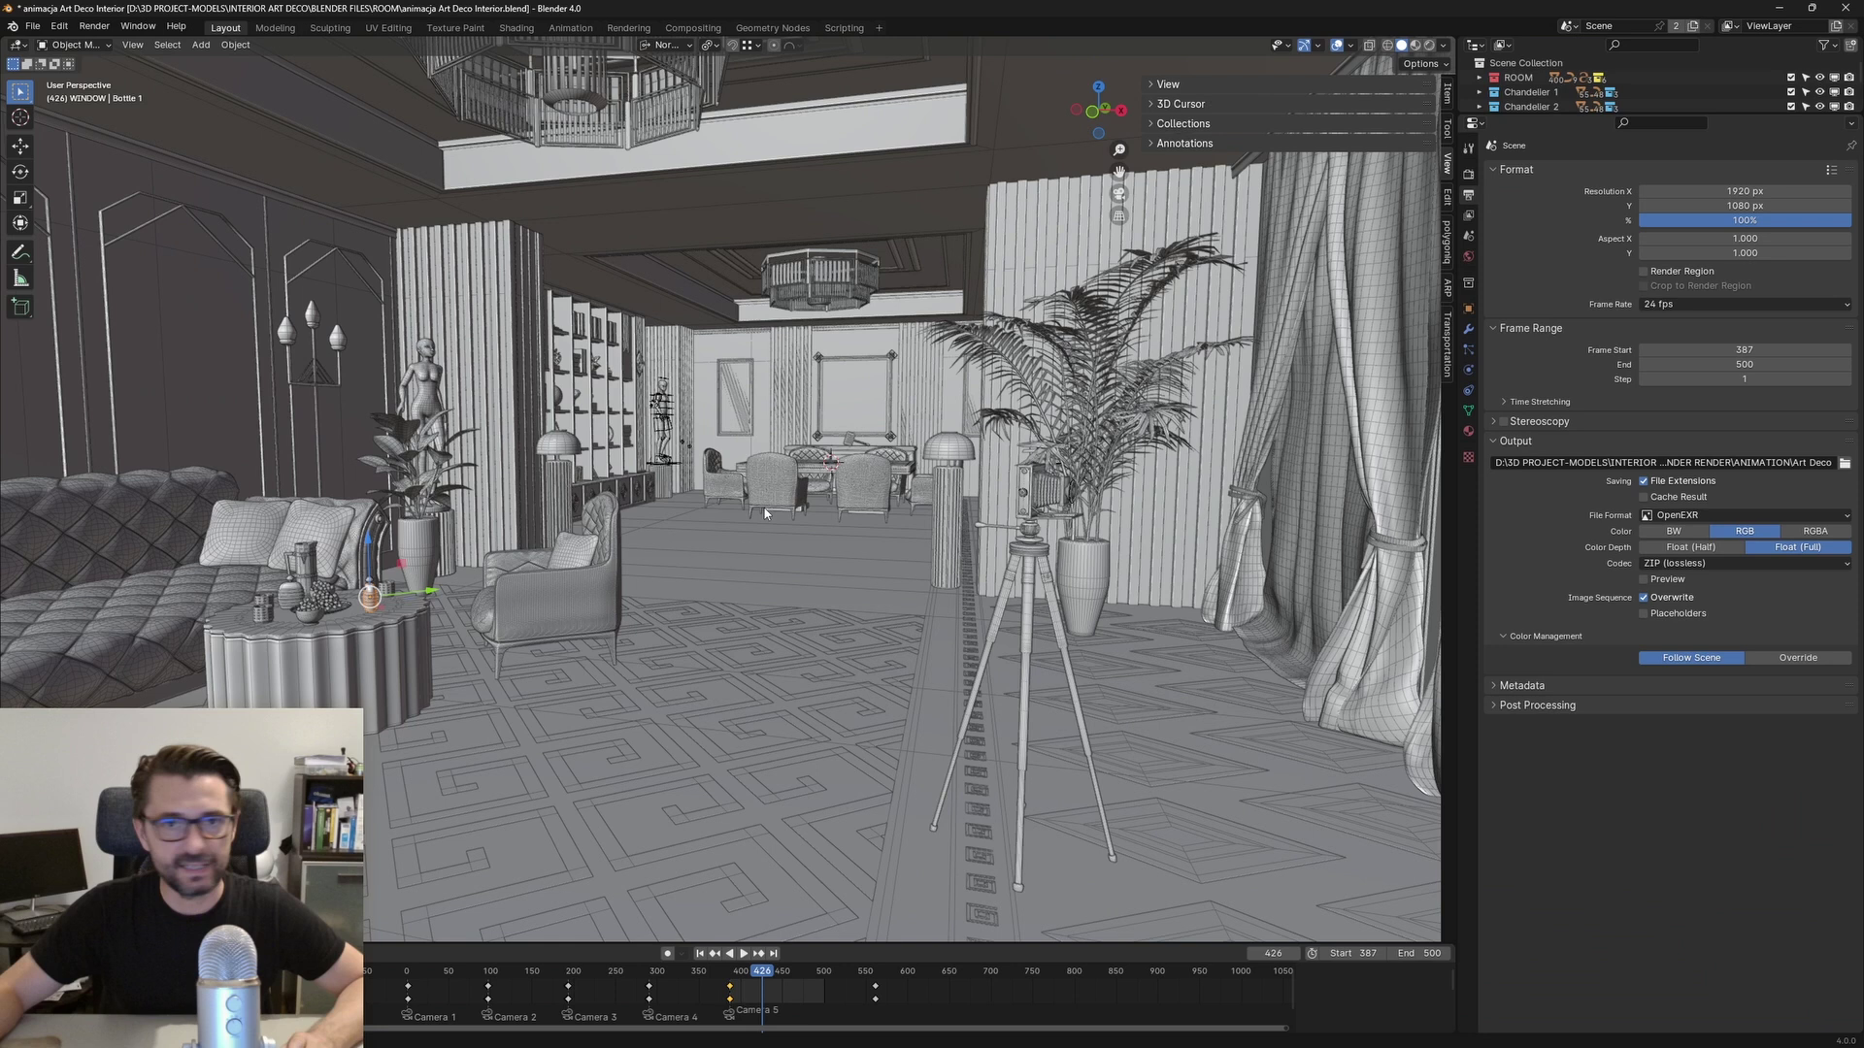
{"action": "left_click", "coordinate": [1469, 176]}
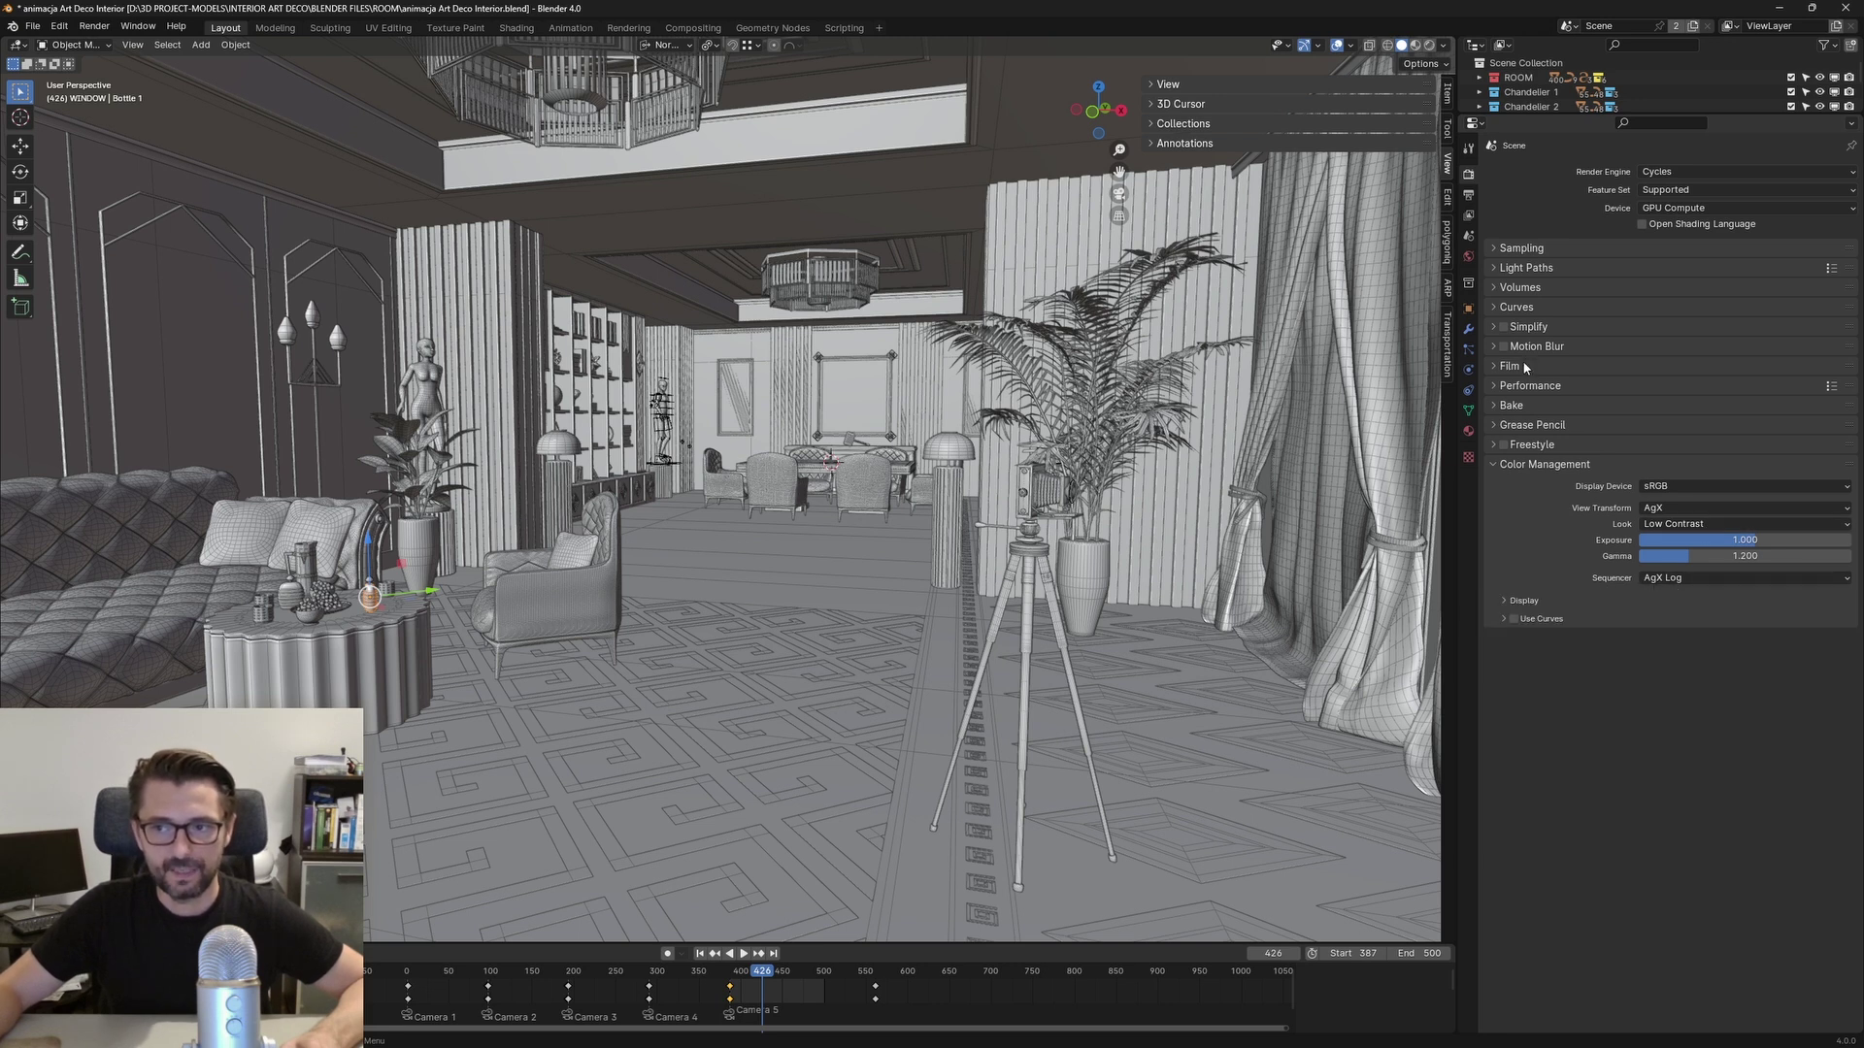
{"action": "left_click", "coordinate": [1470, 195]}
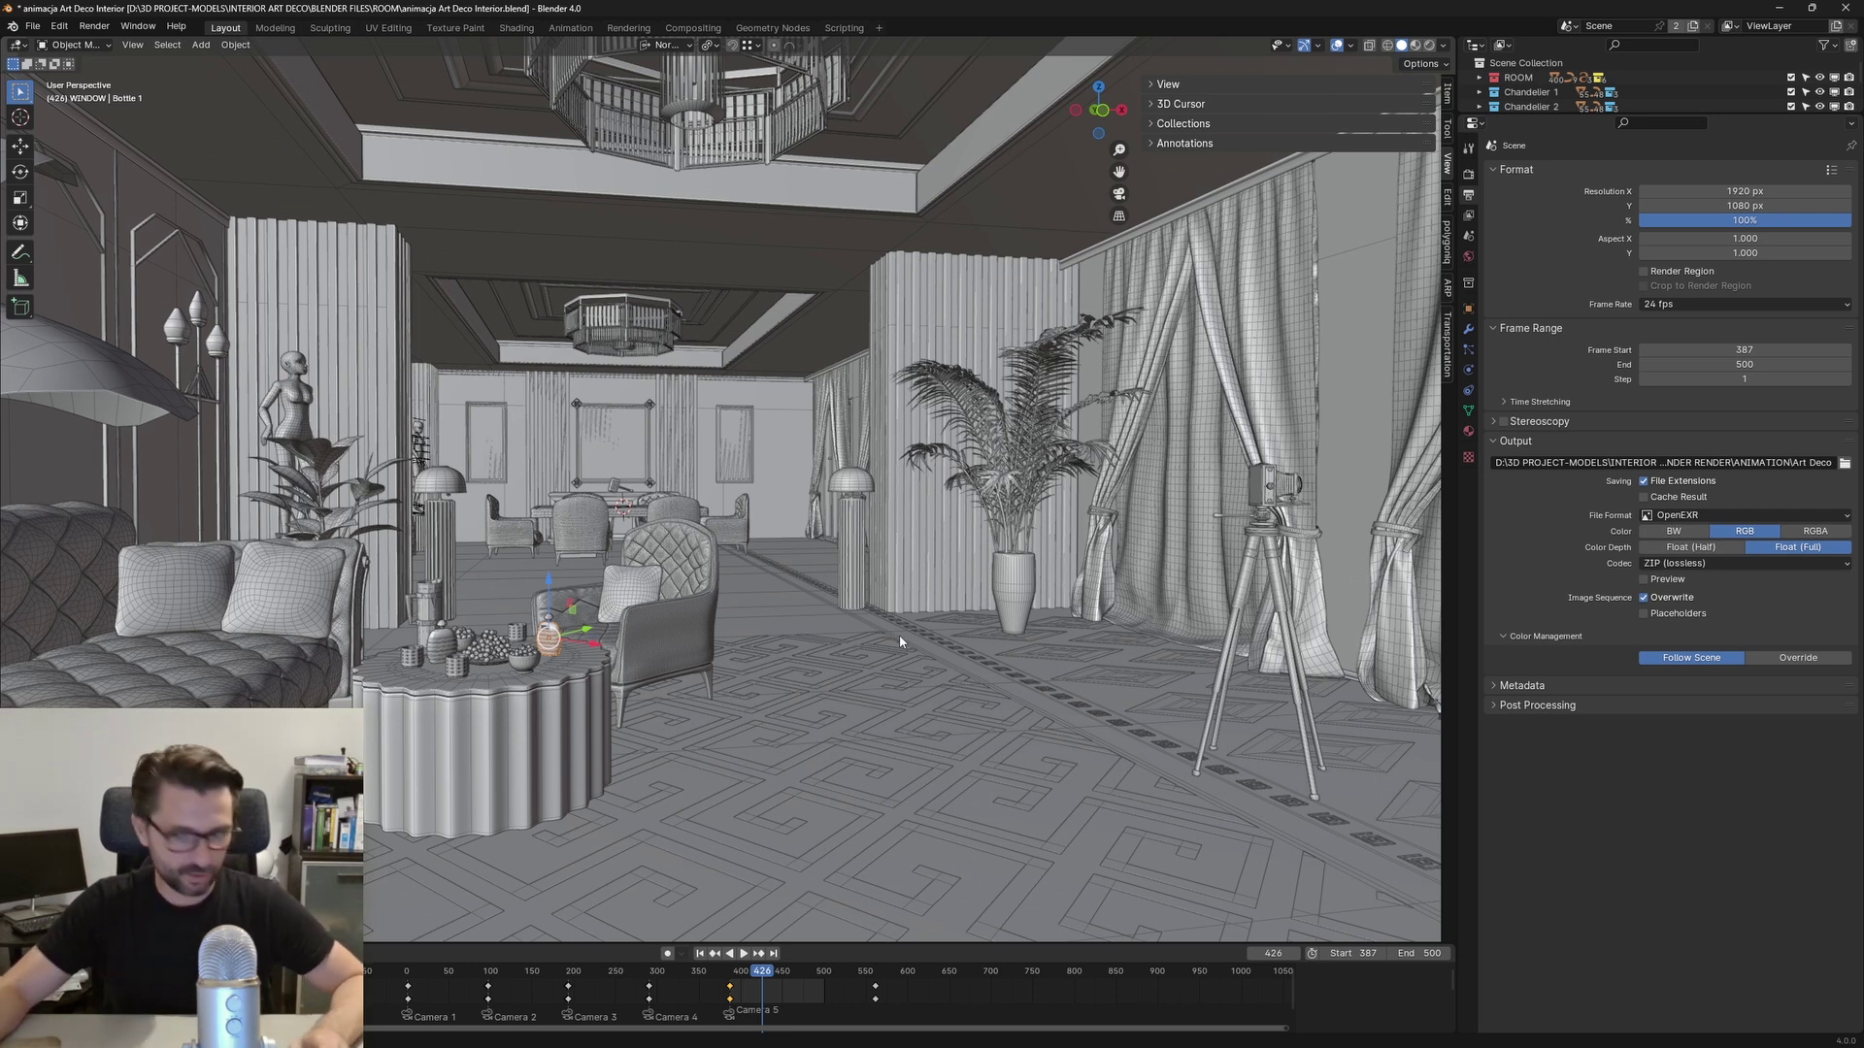
Step: Bring DaVinci Resolve to the front and open the project's Color Management settings
{"action": "key", "text": "alt+Tab"}
{"action": "left_click", "coordinate": [1024, 452]}
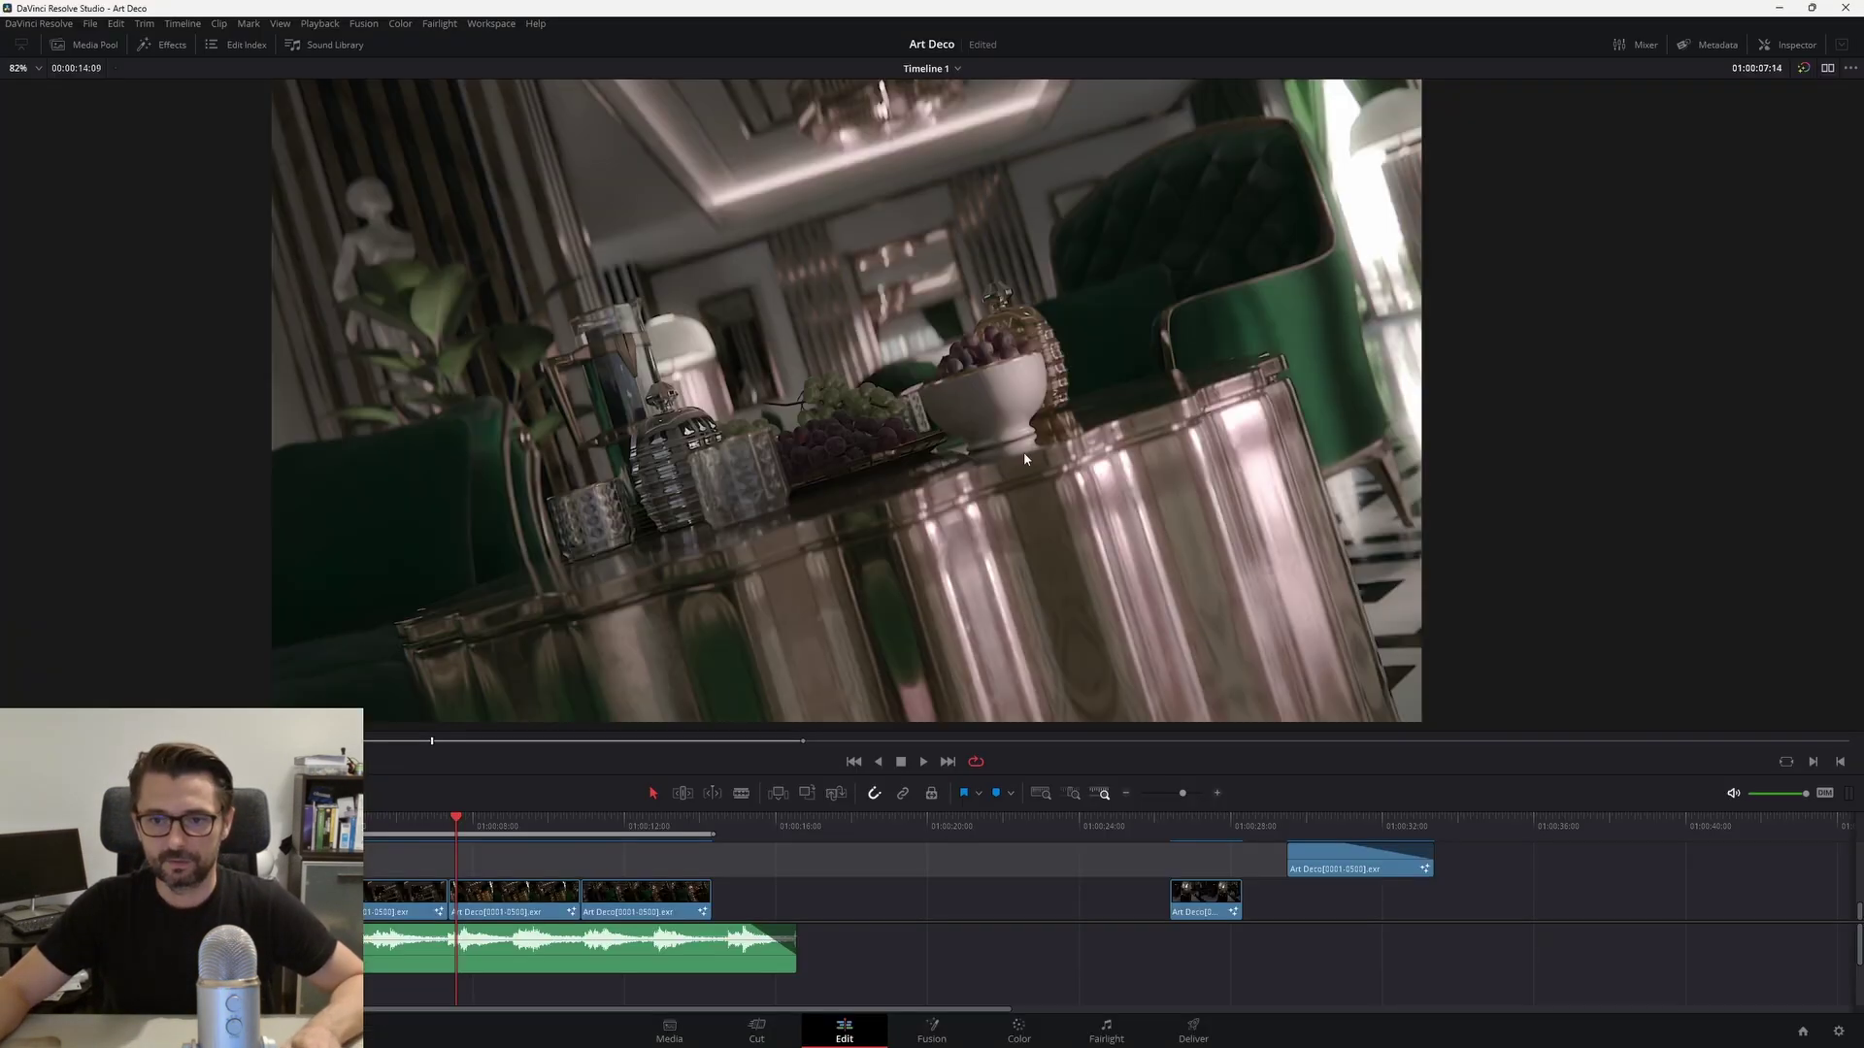
{"action": "left_click", "coordinate": [1840, 1031]}
{"action": "scroll", "coordinate": [809, 380], "scroll_direction": "up", "scroll_amount": 1}
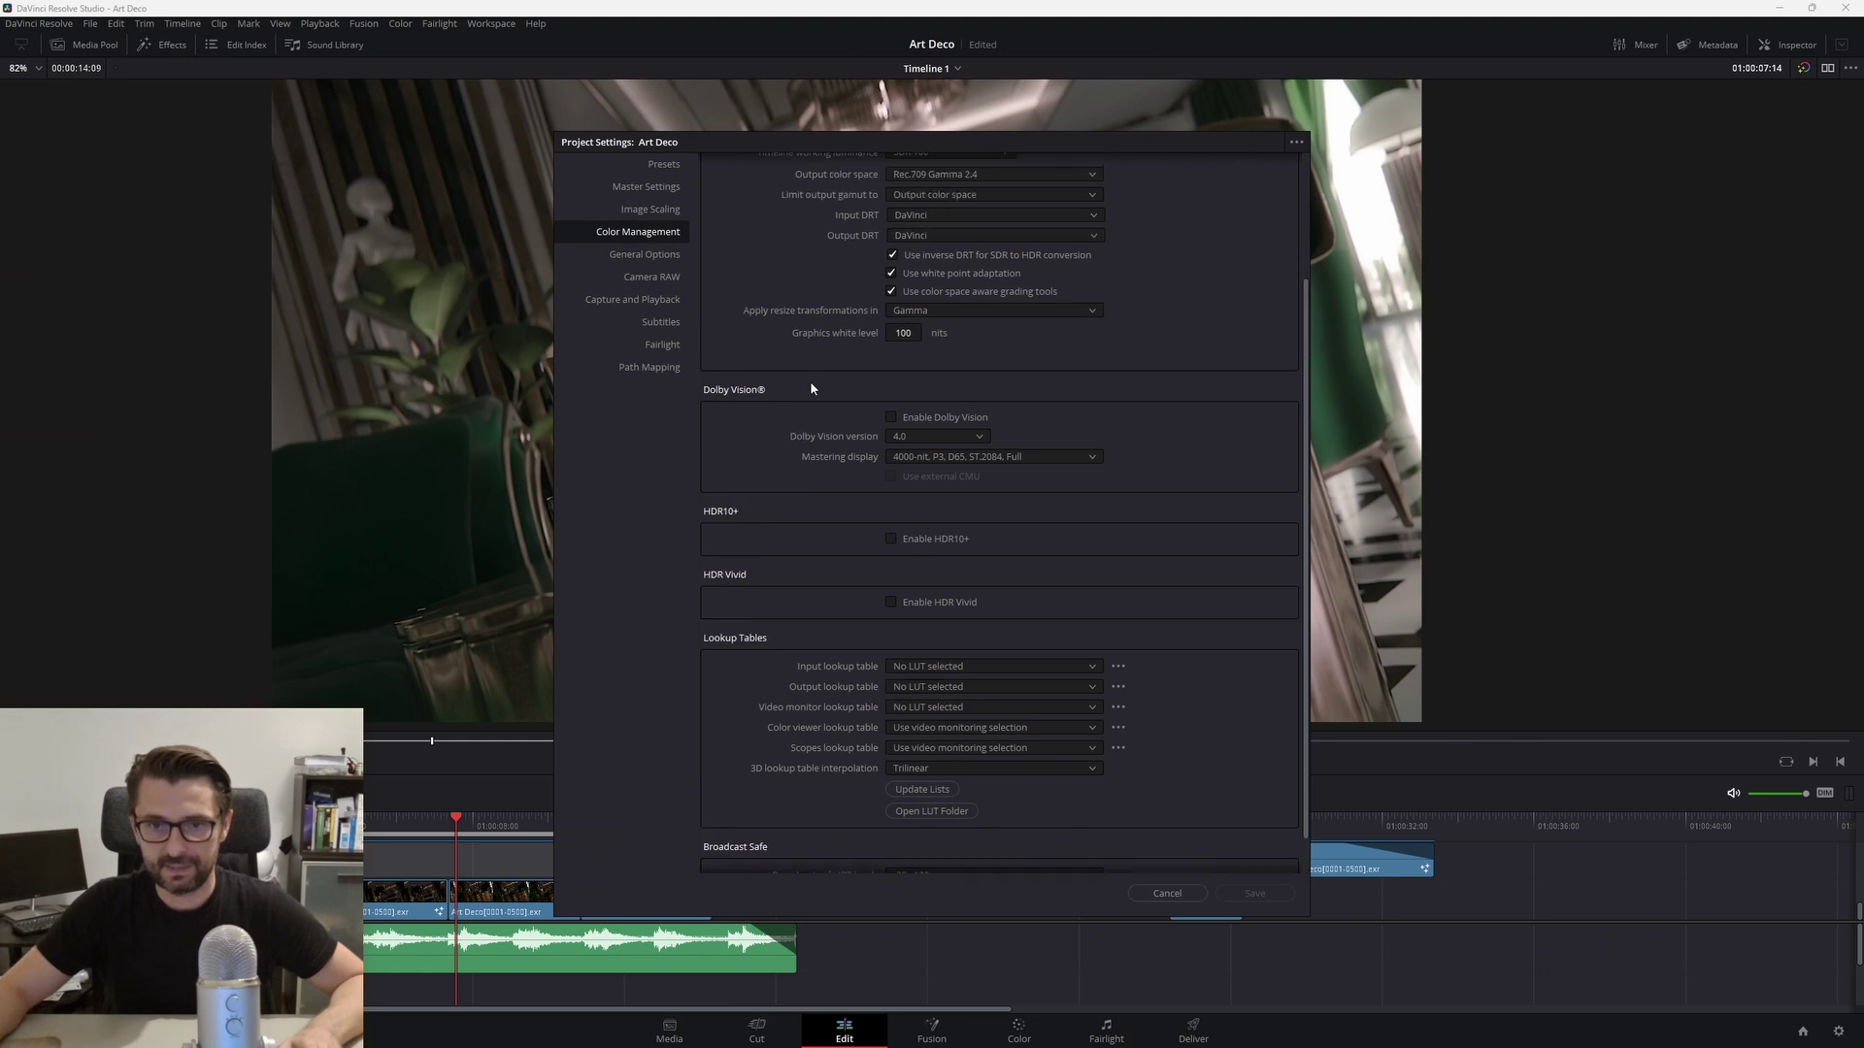
{"action": "scroll", "coordinate": [816, 367], "scroll_direction": "up", "scroll_amount": 3}
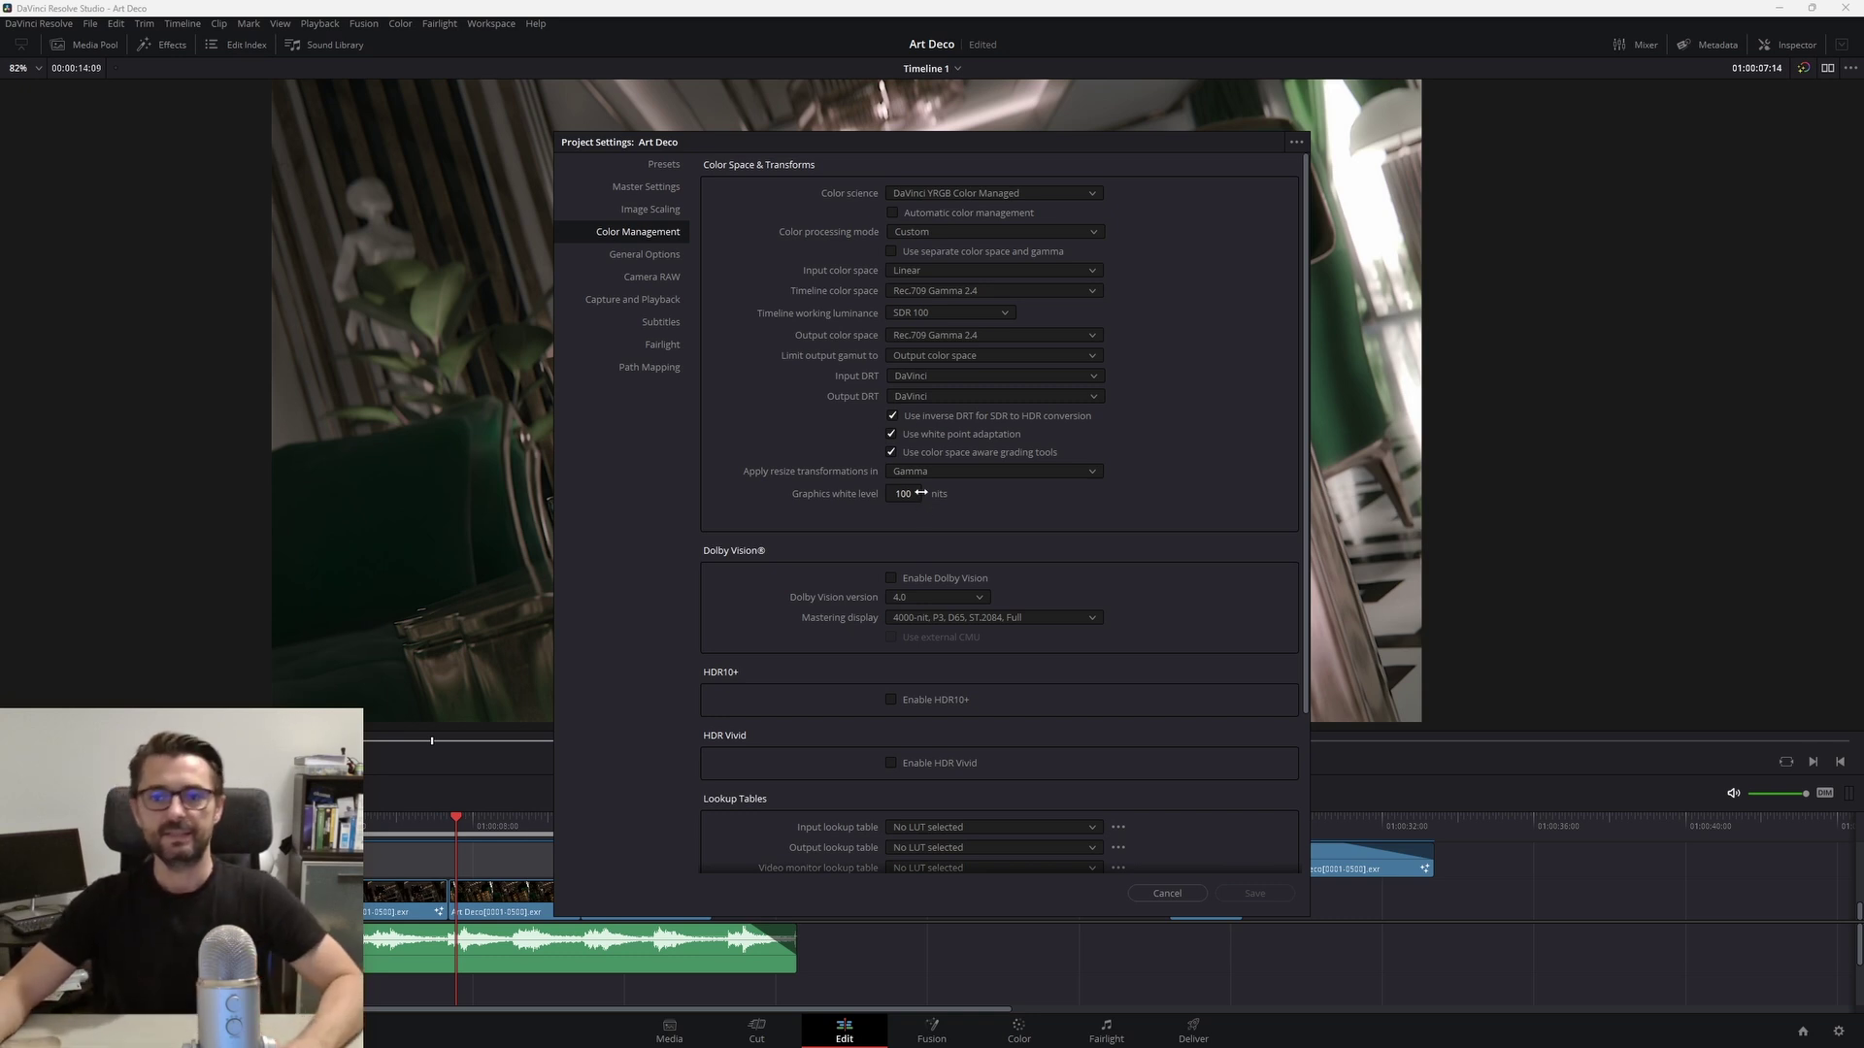
{"action": "scroll", "coordinate": [937, 489], "scroll_direction": "down", "scroll_amount": 3}
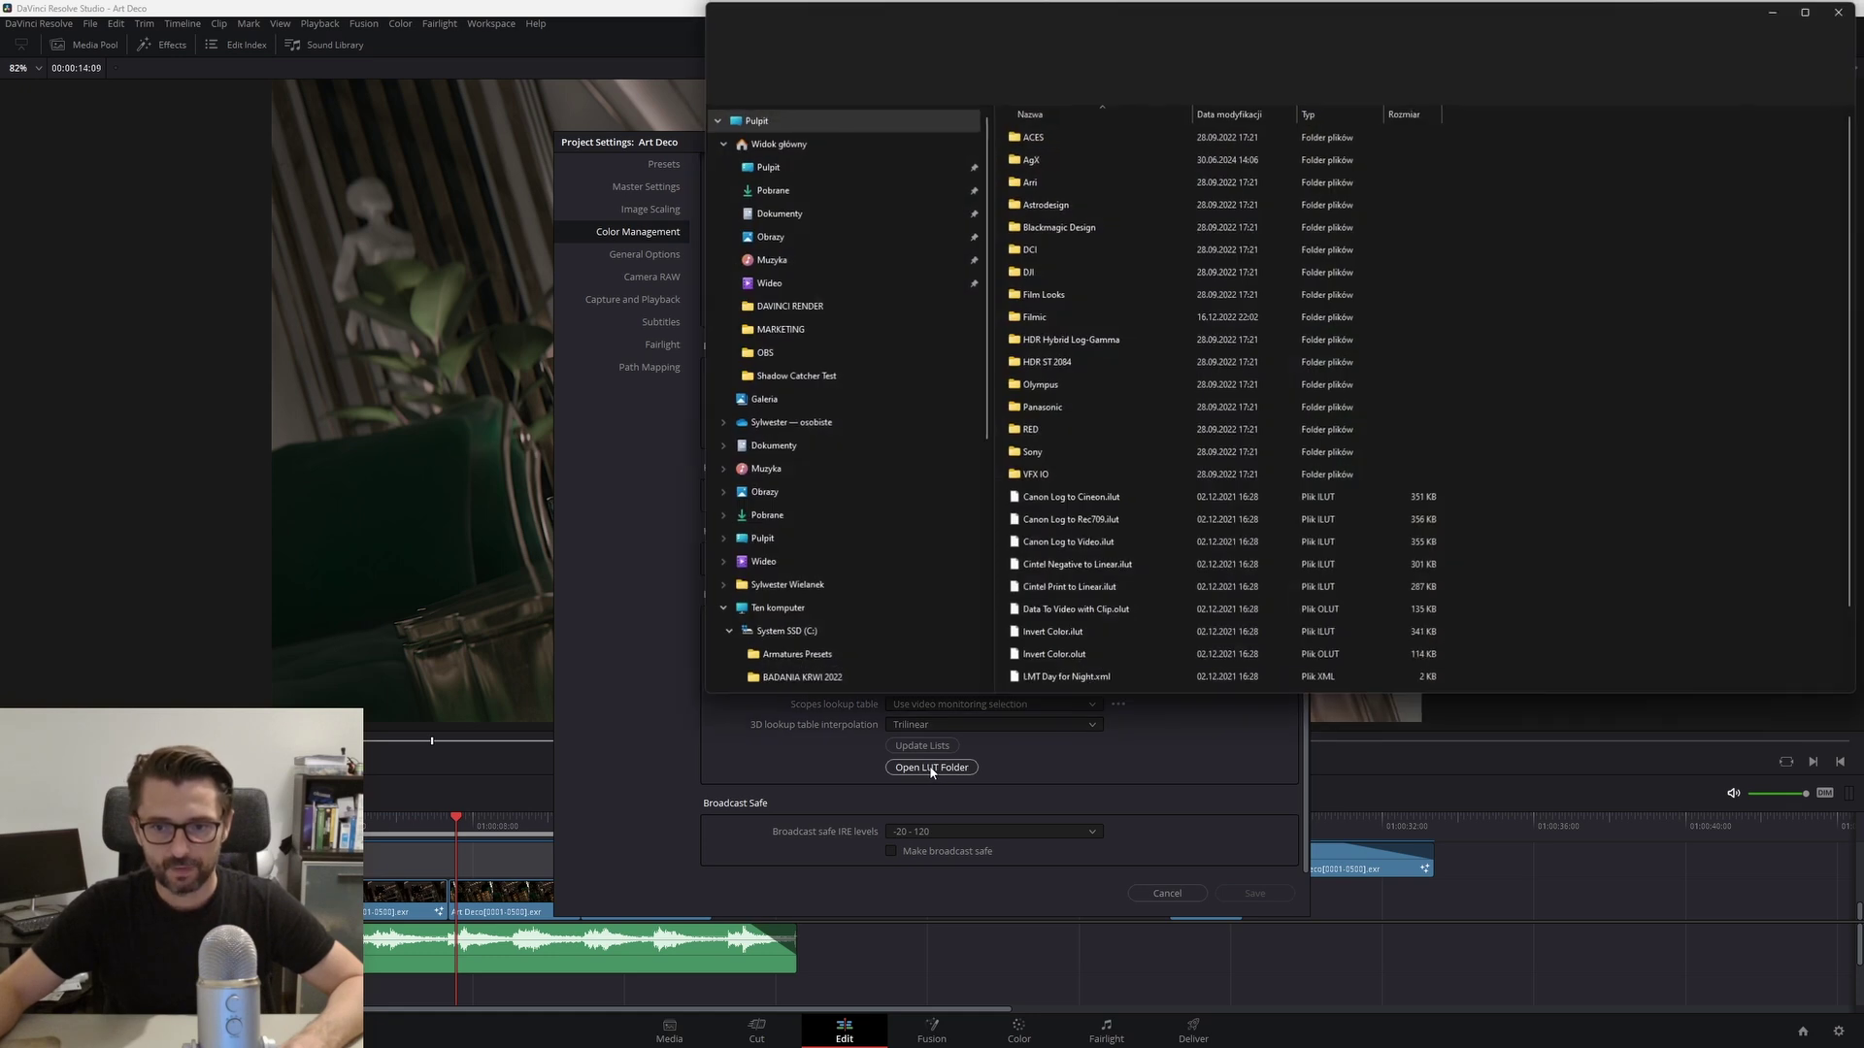
Step: View the AgX folder's Camera-AgX DCTL files, then close Explorer and cancel Project Settings
{"action": "left_click", "coordinate": [1023, 162]}
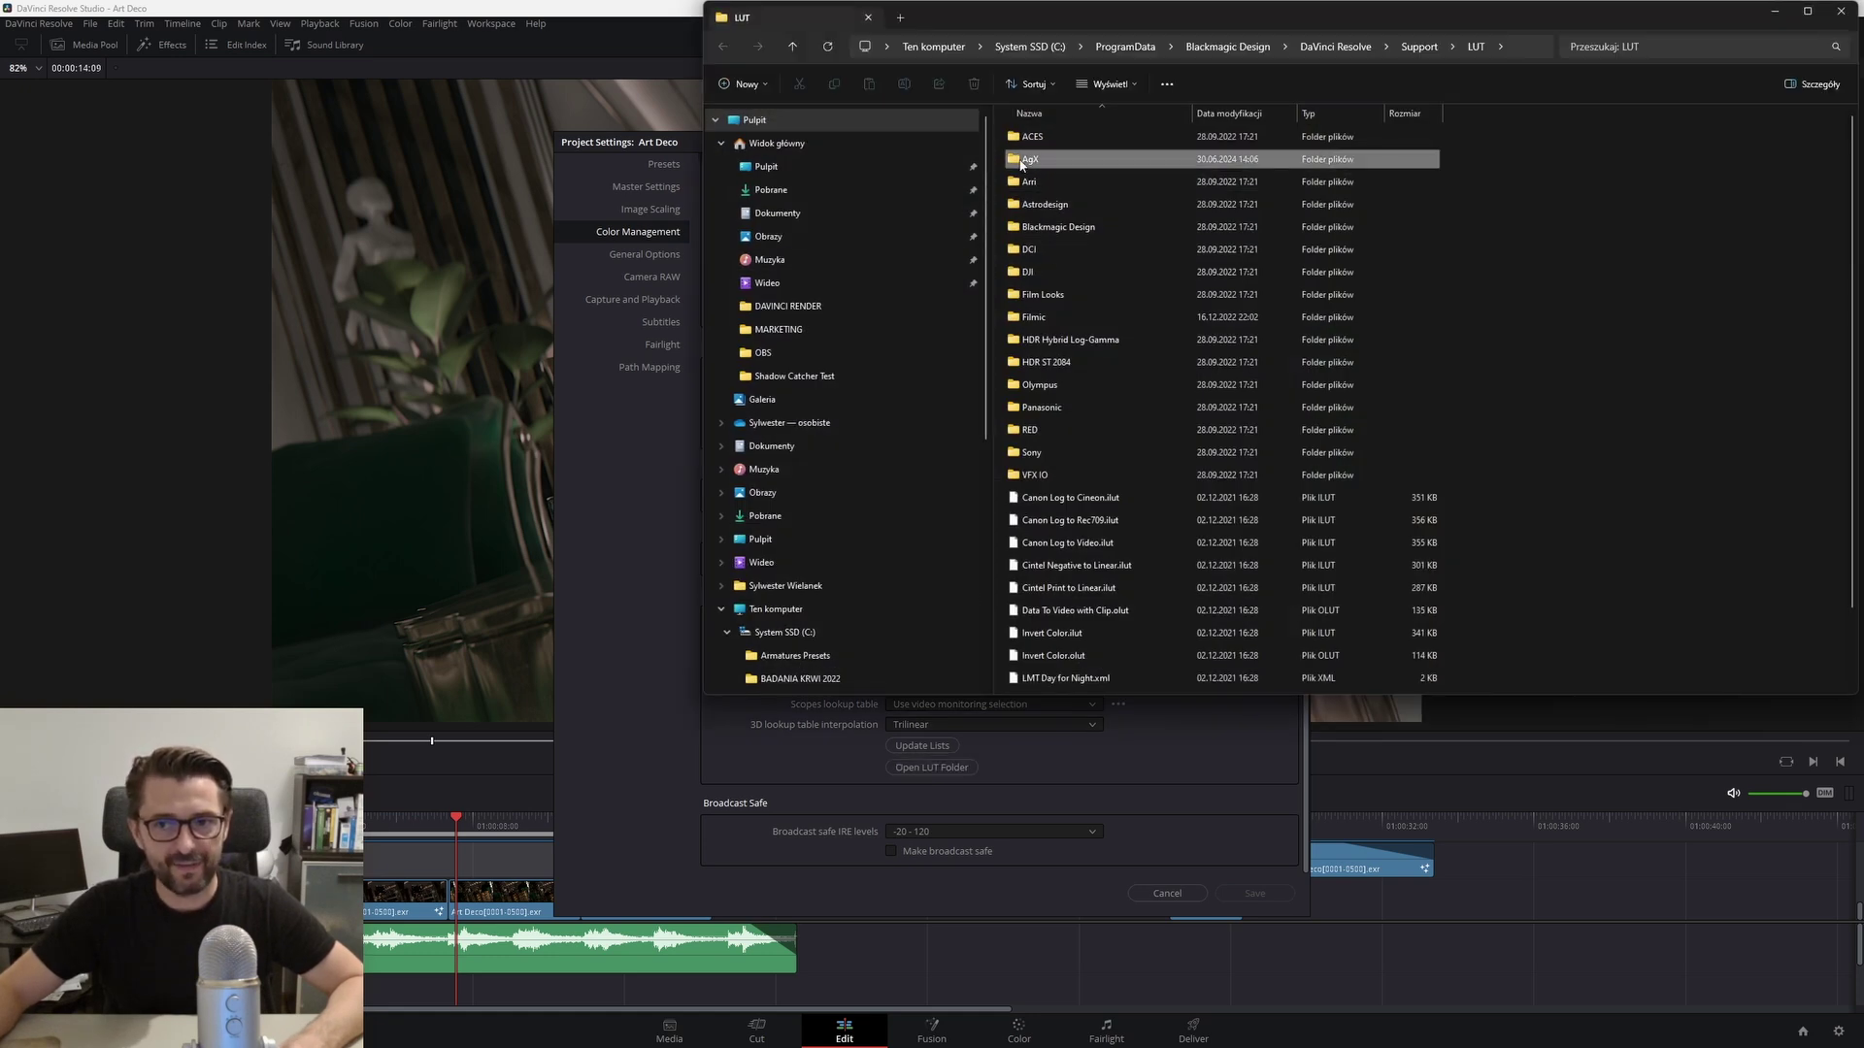
{"action": "double_click", "coordinate": [1023, 161]}
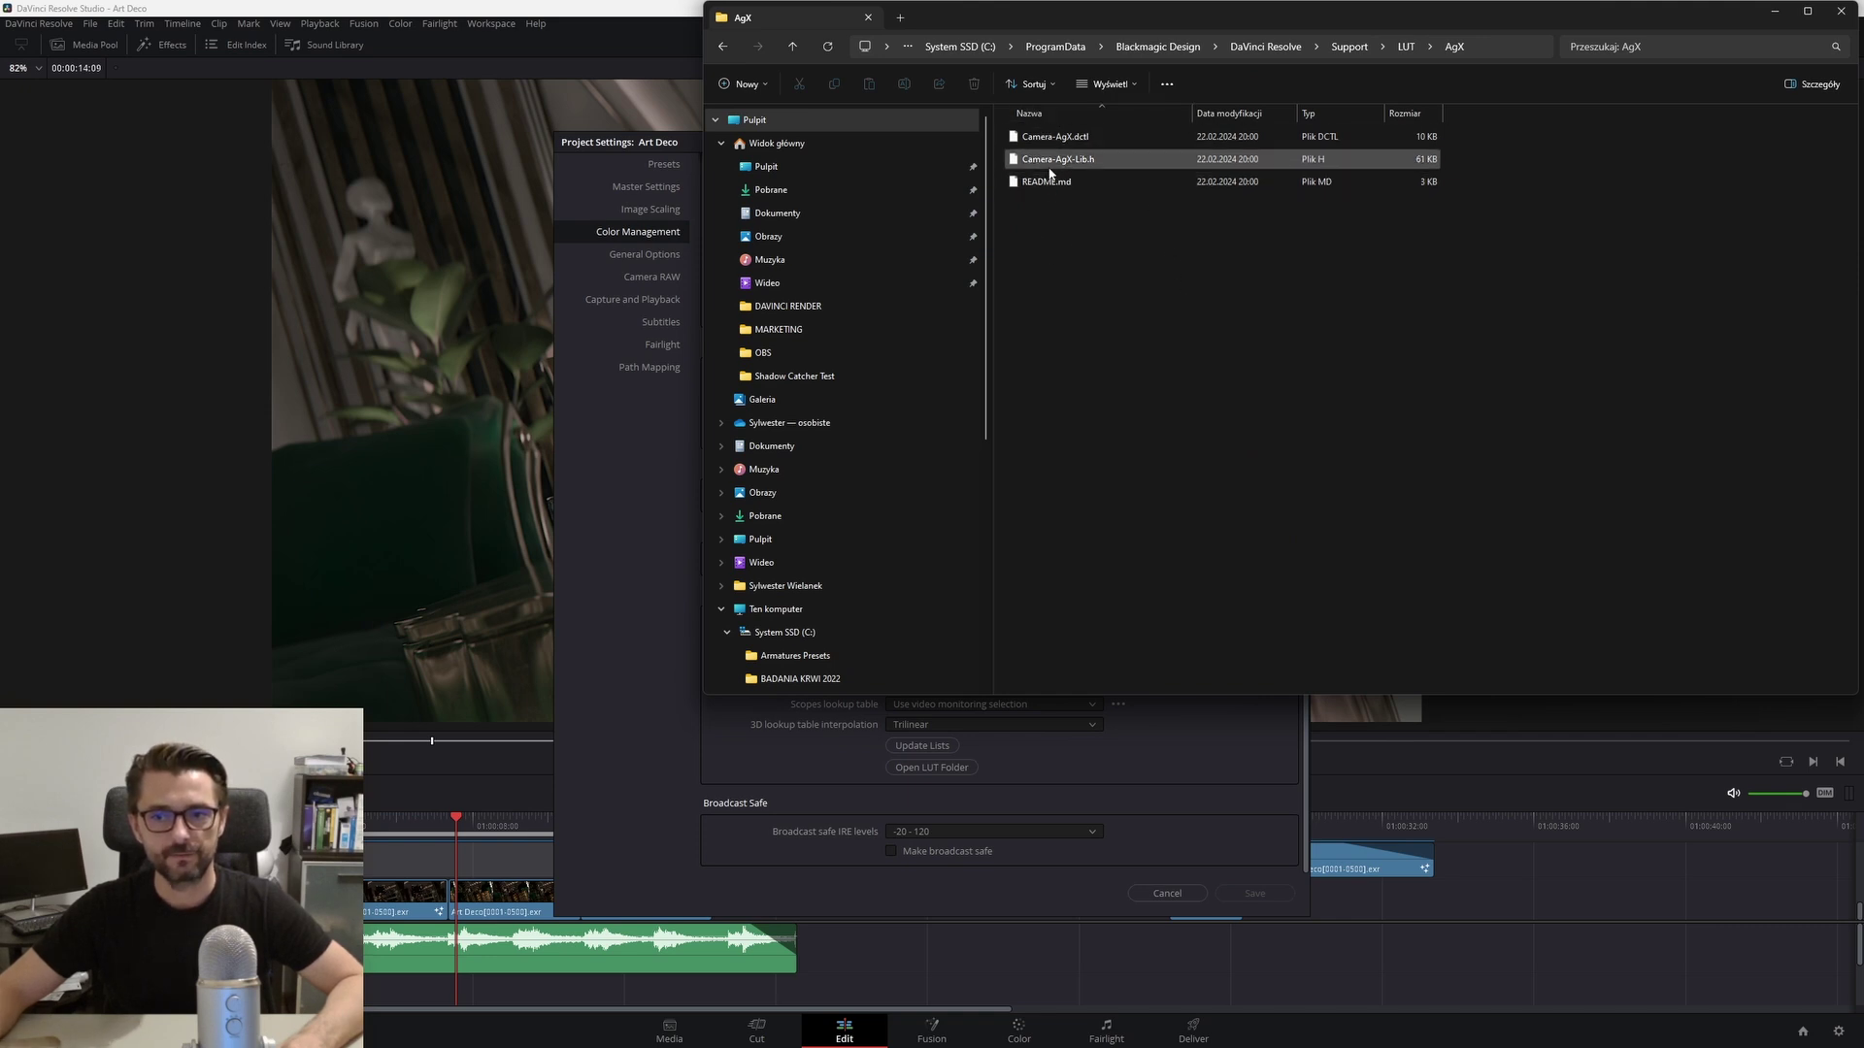
{"action": "left_click", "coordinate": [1839, 9]}
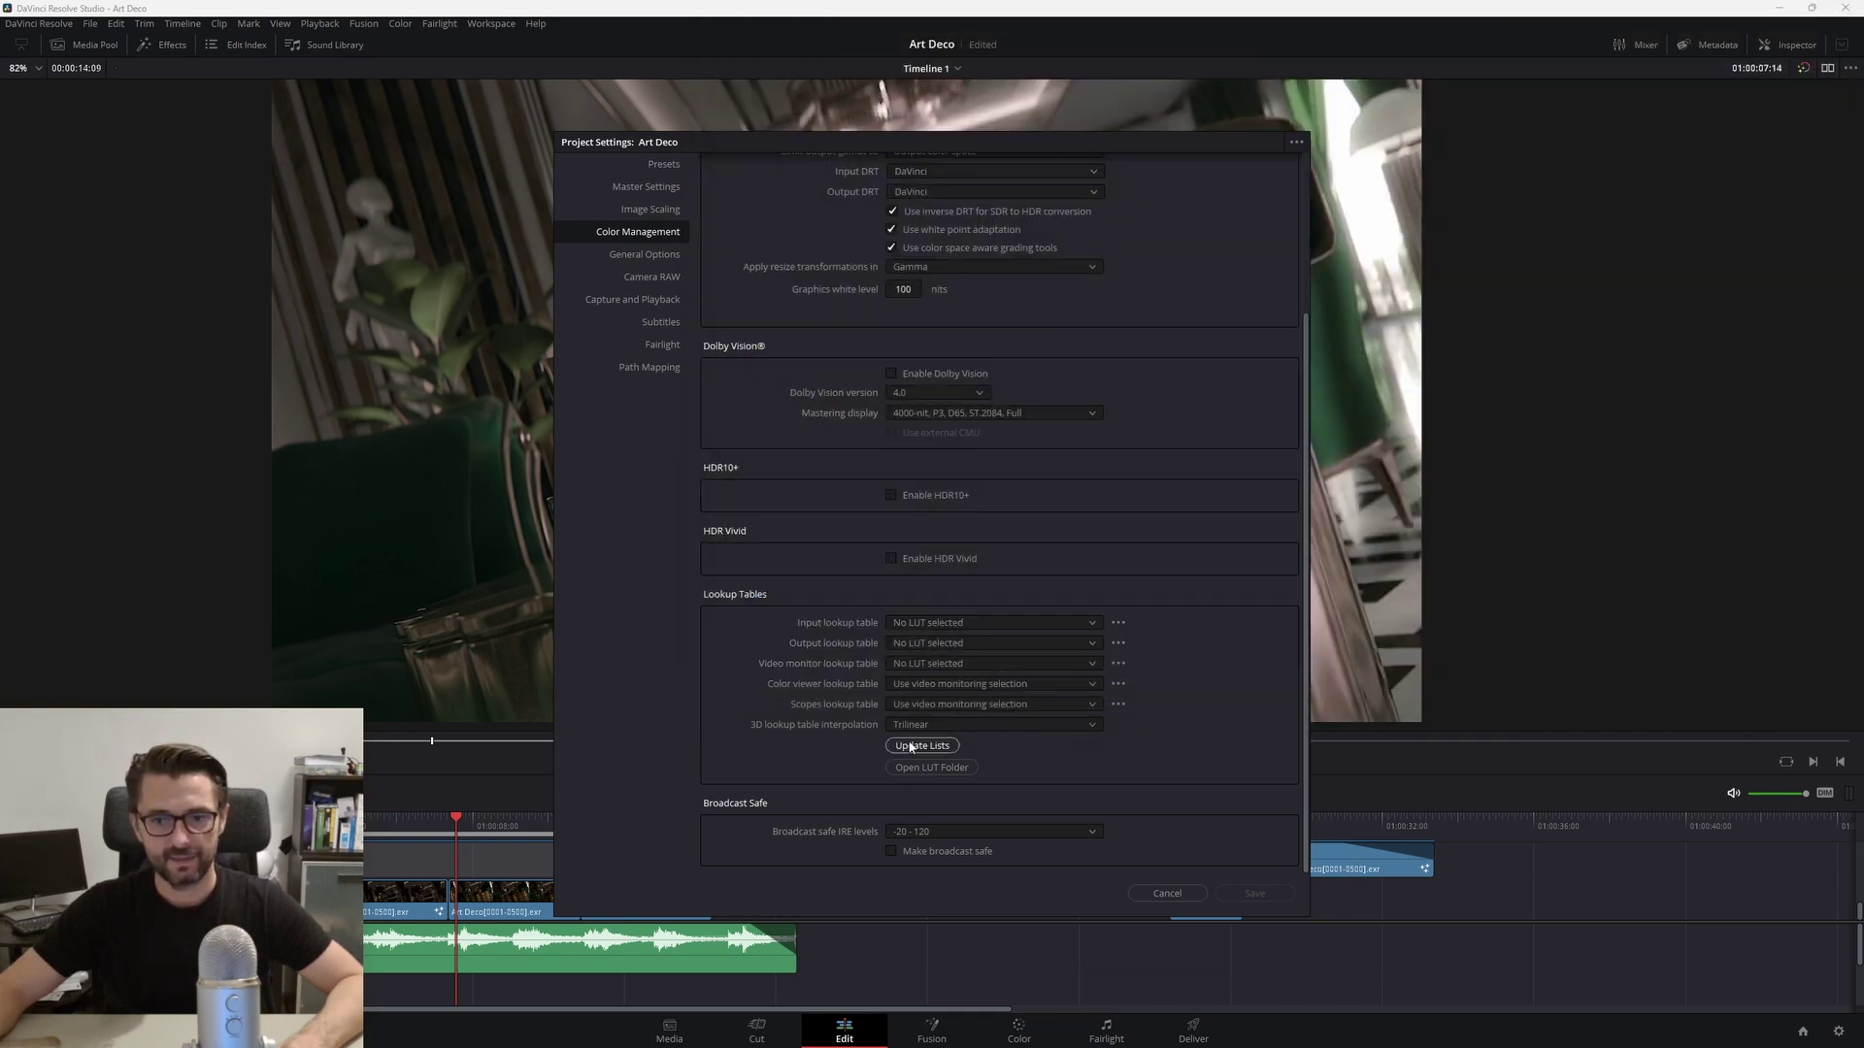
{"action": "left_click", "coordinate": [1165, 893]}
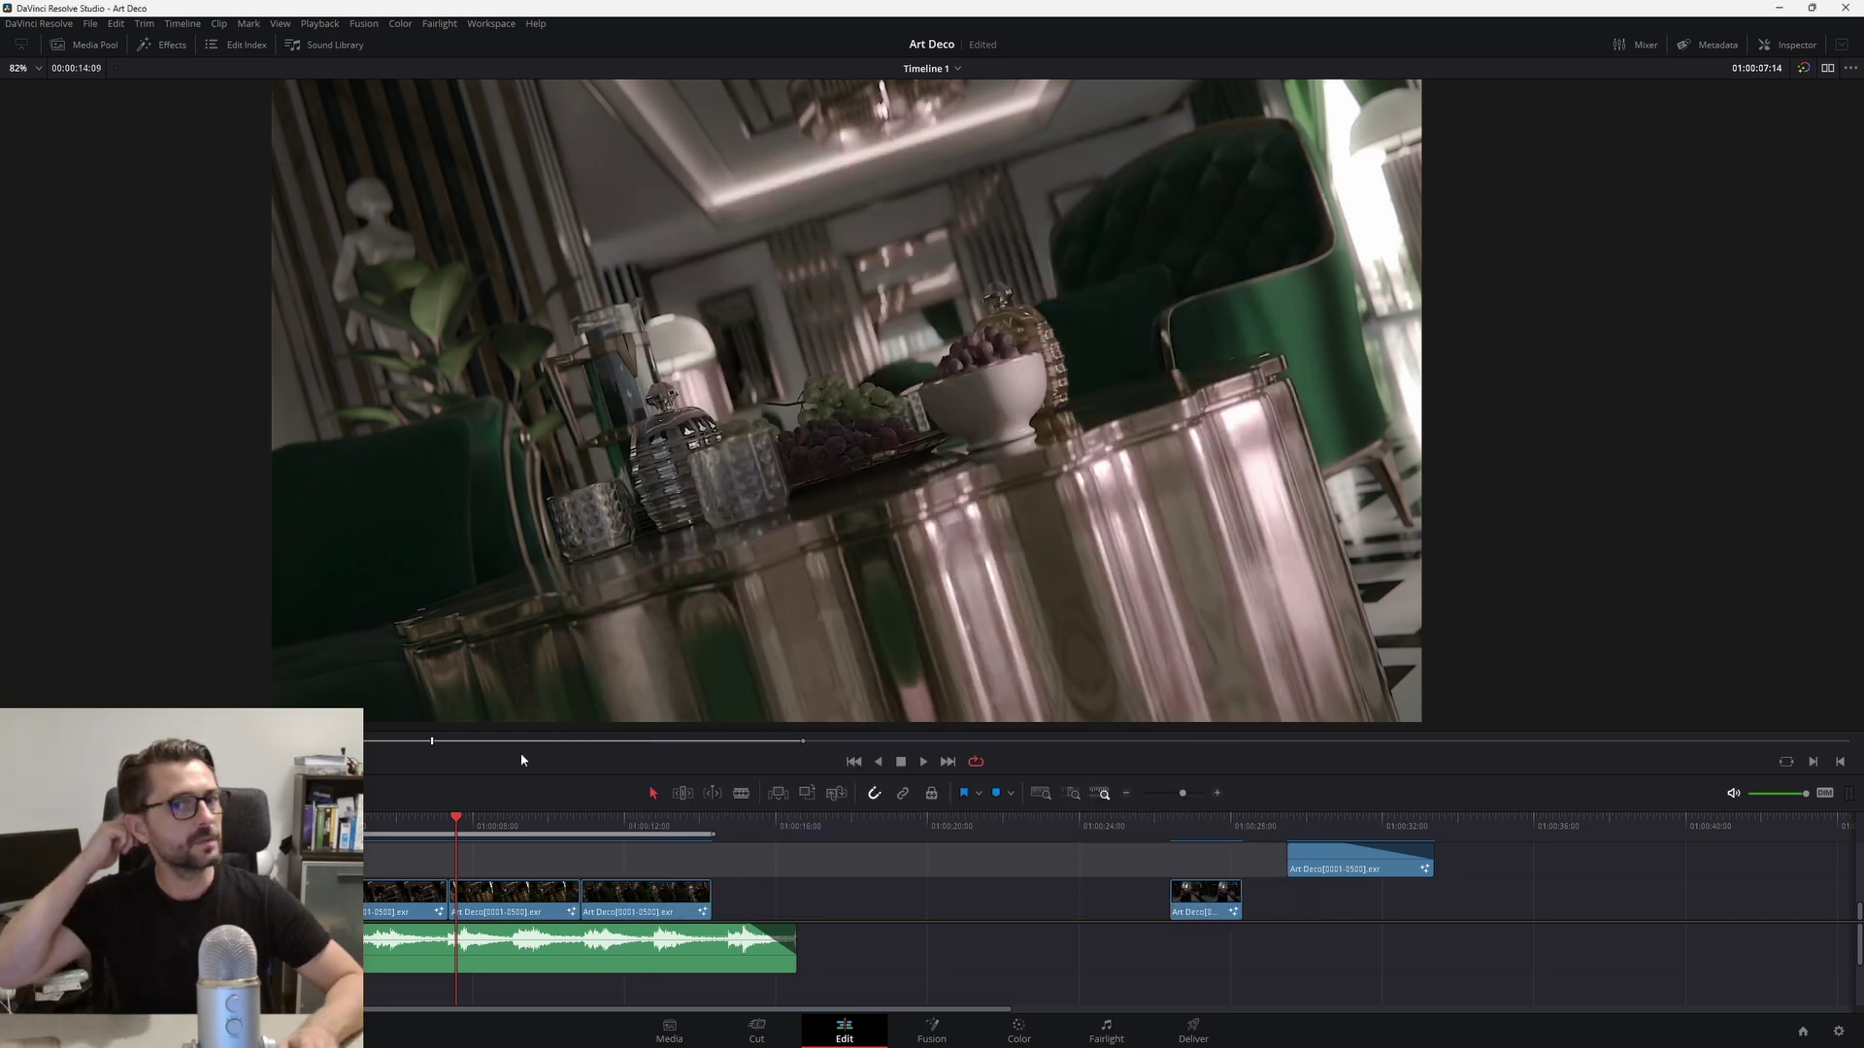
{"action": "left_click", "coordinate": [1025, 1031]}
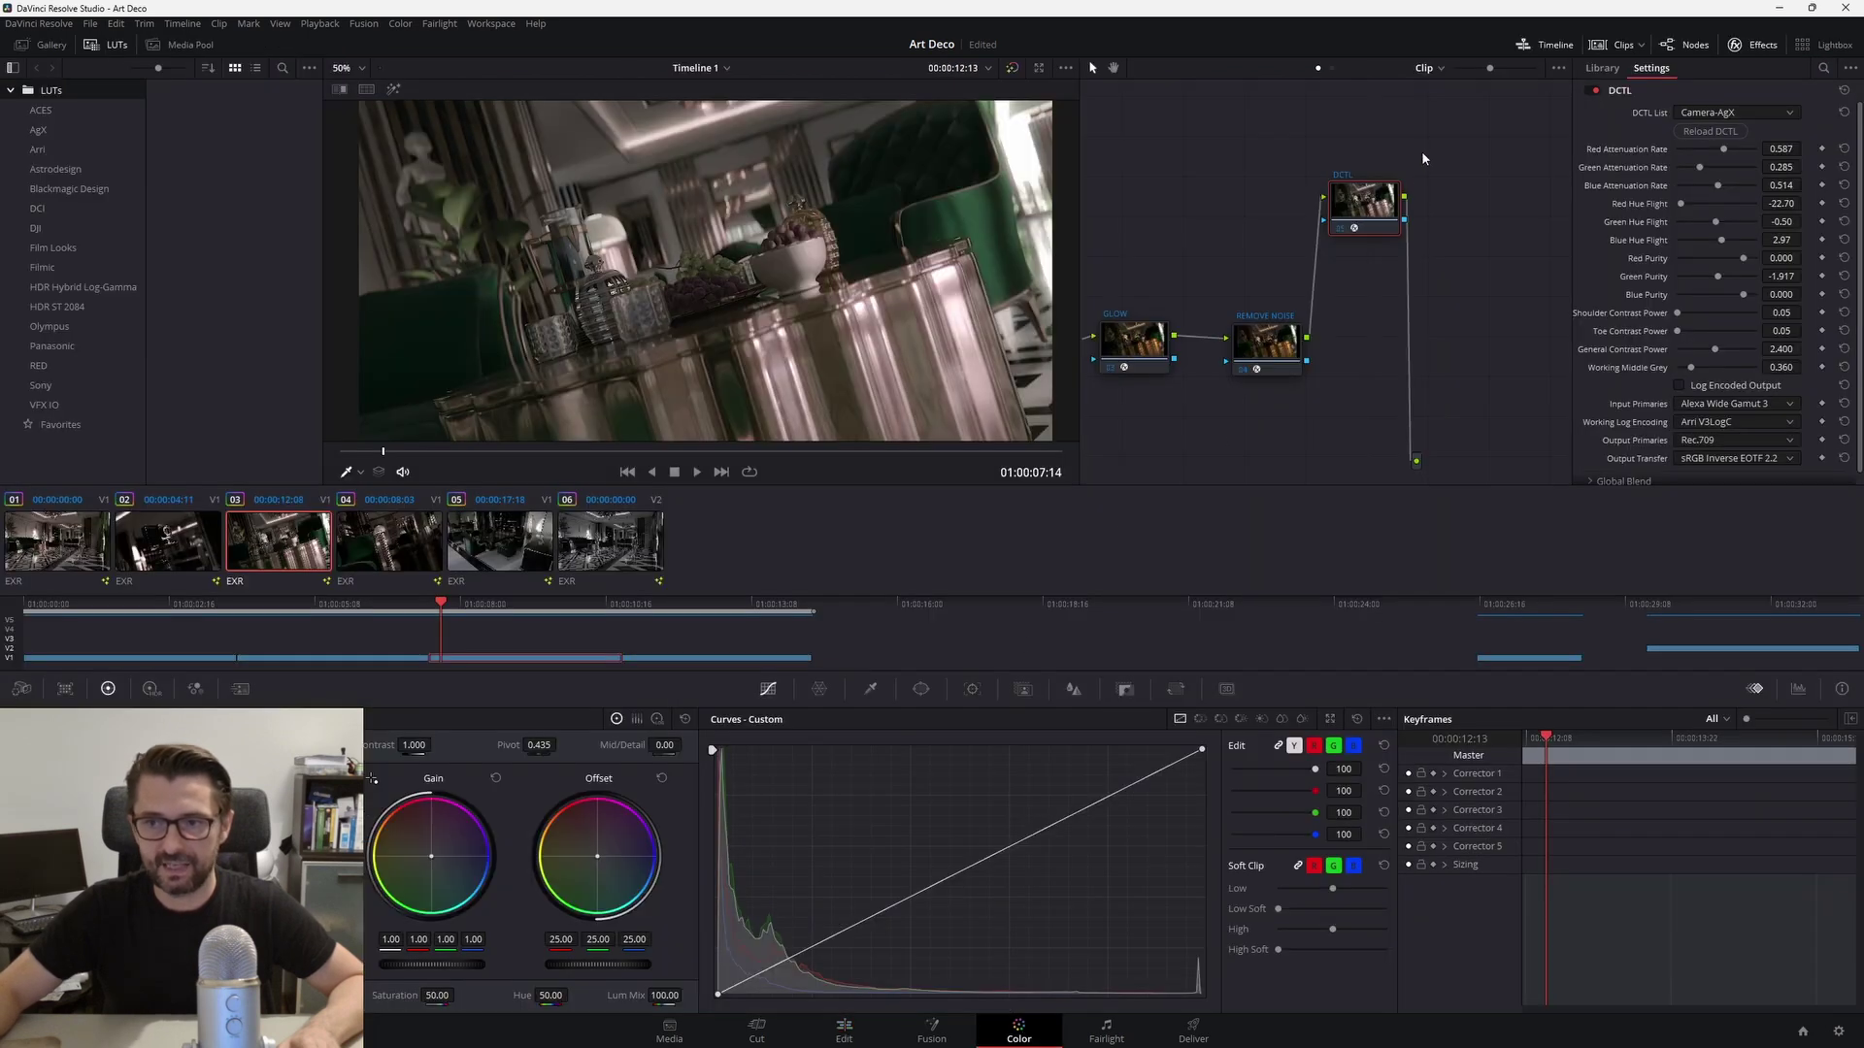
{"action": "left_click_drag", "start_coordinate": [1360, 217], "coordinate": [1355, 214]}
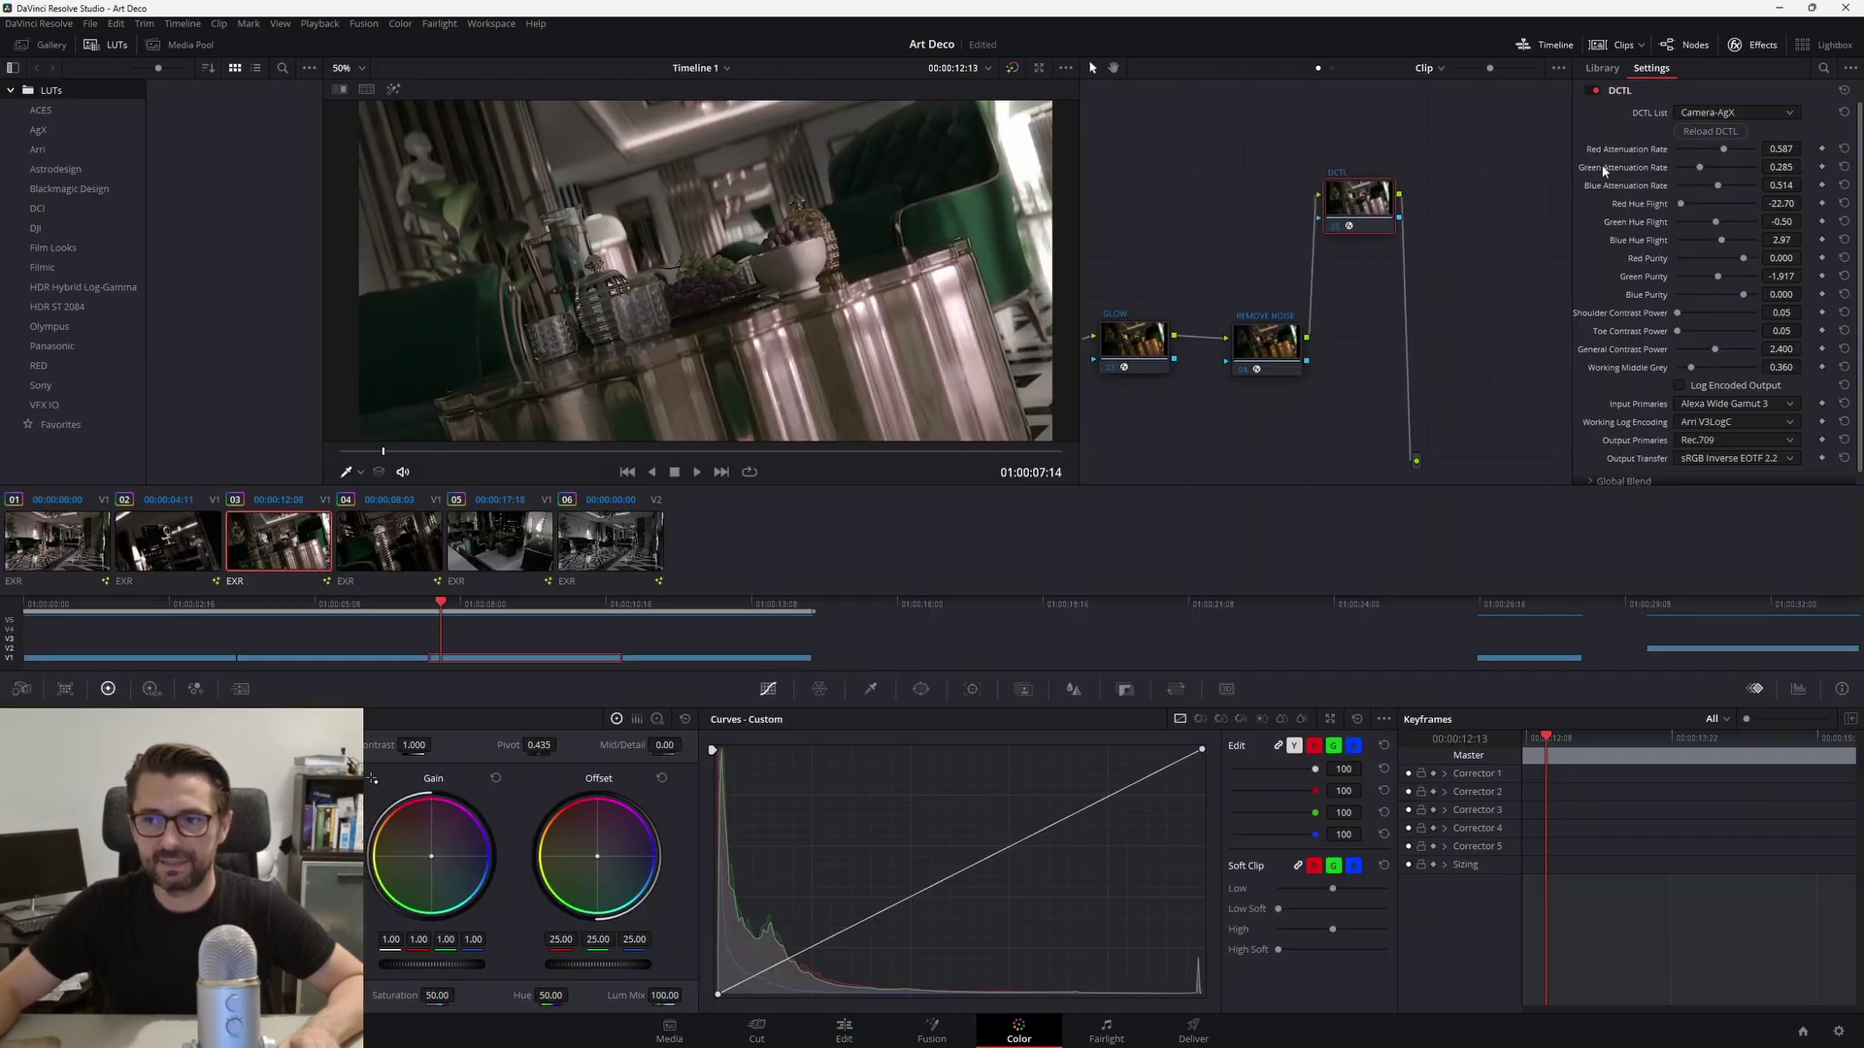
{"action": "left_click", "coordinate": [1592, 90]}
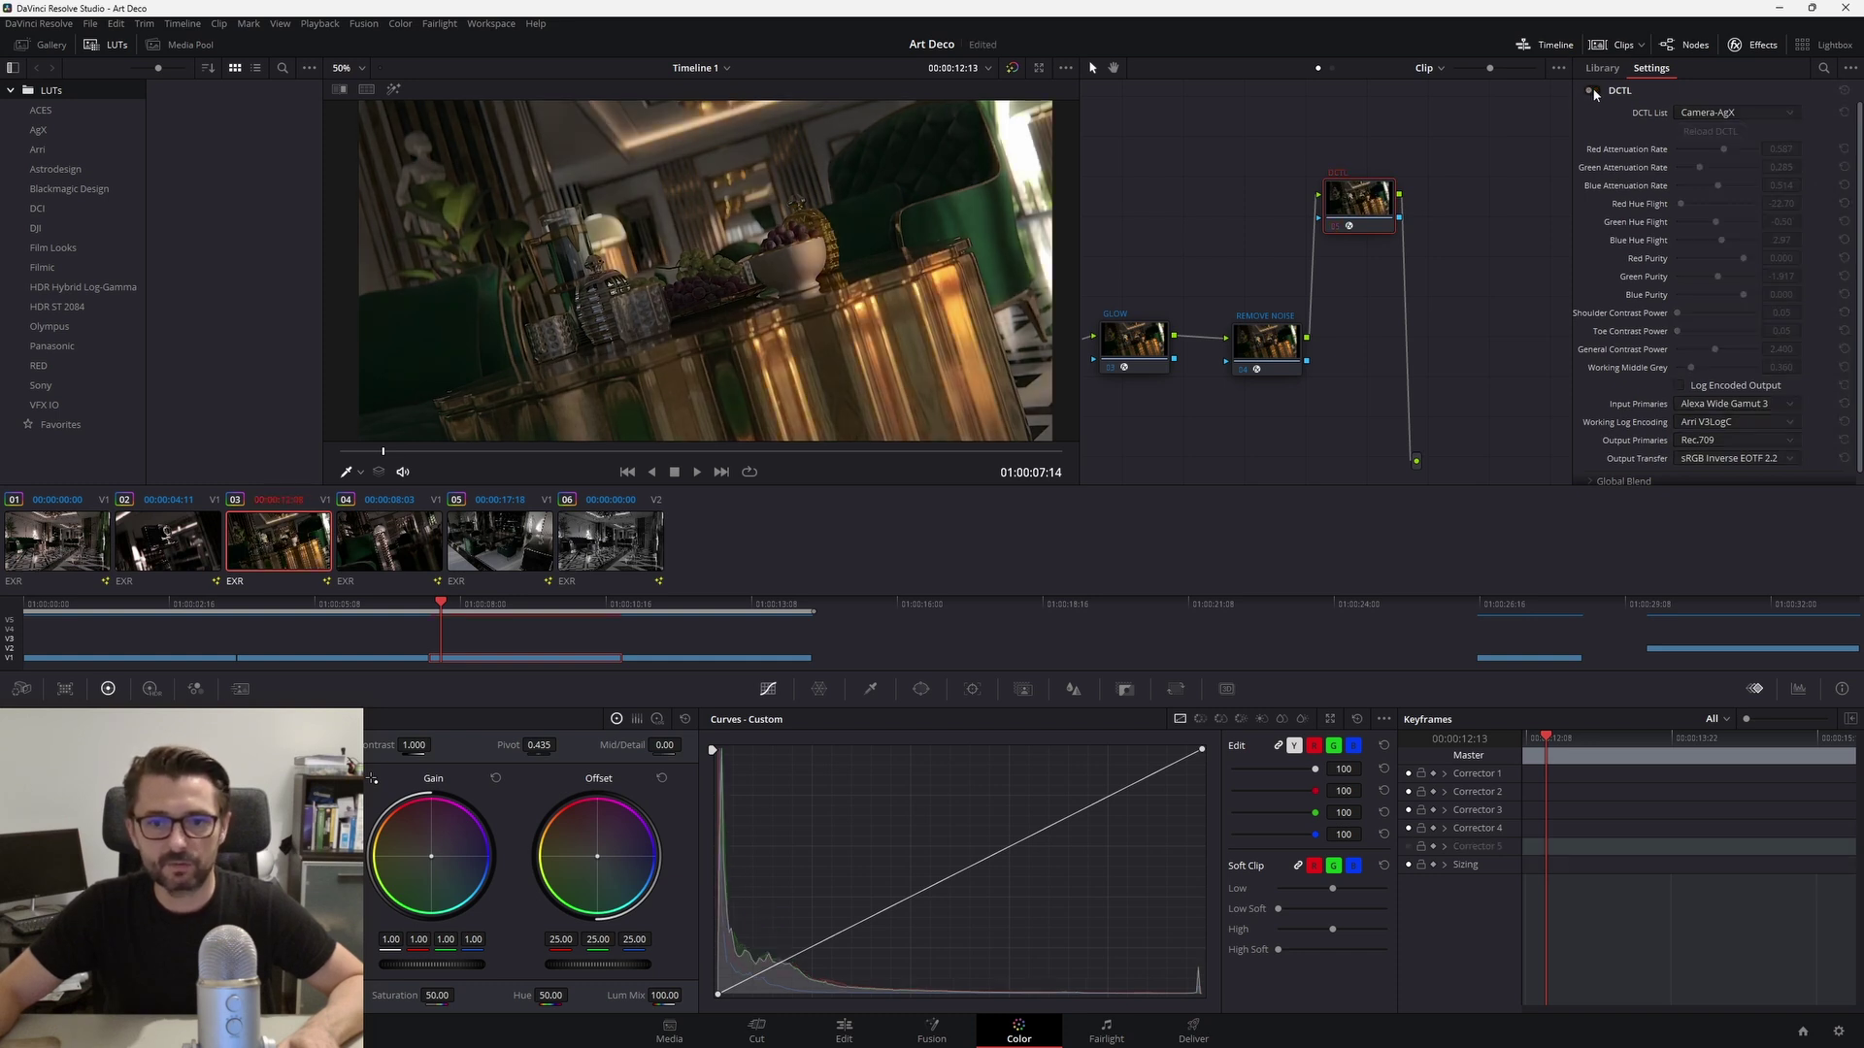
{"action": "left_click", "coordinate": [1591, 91]}
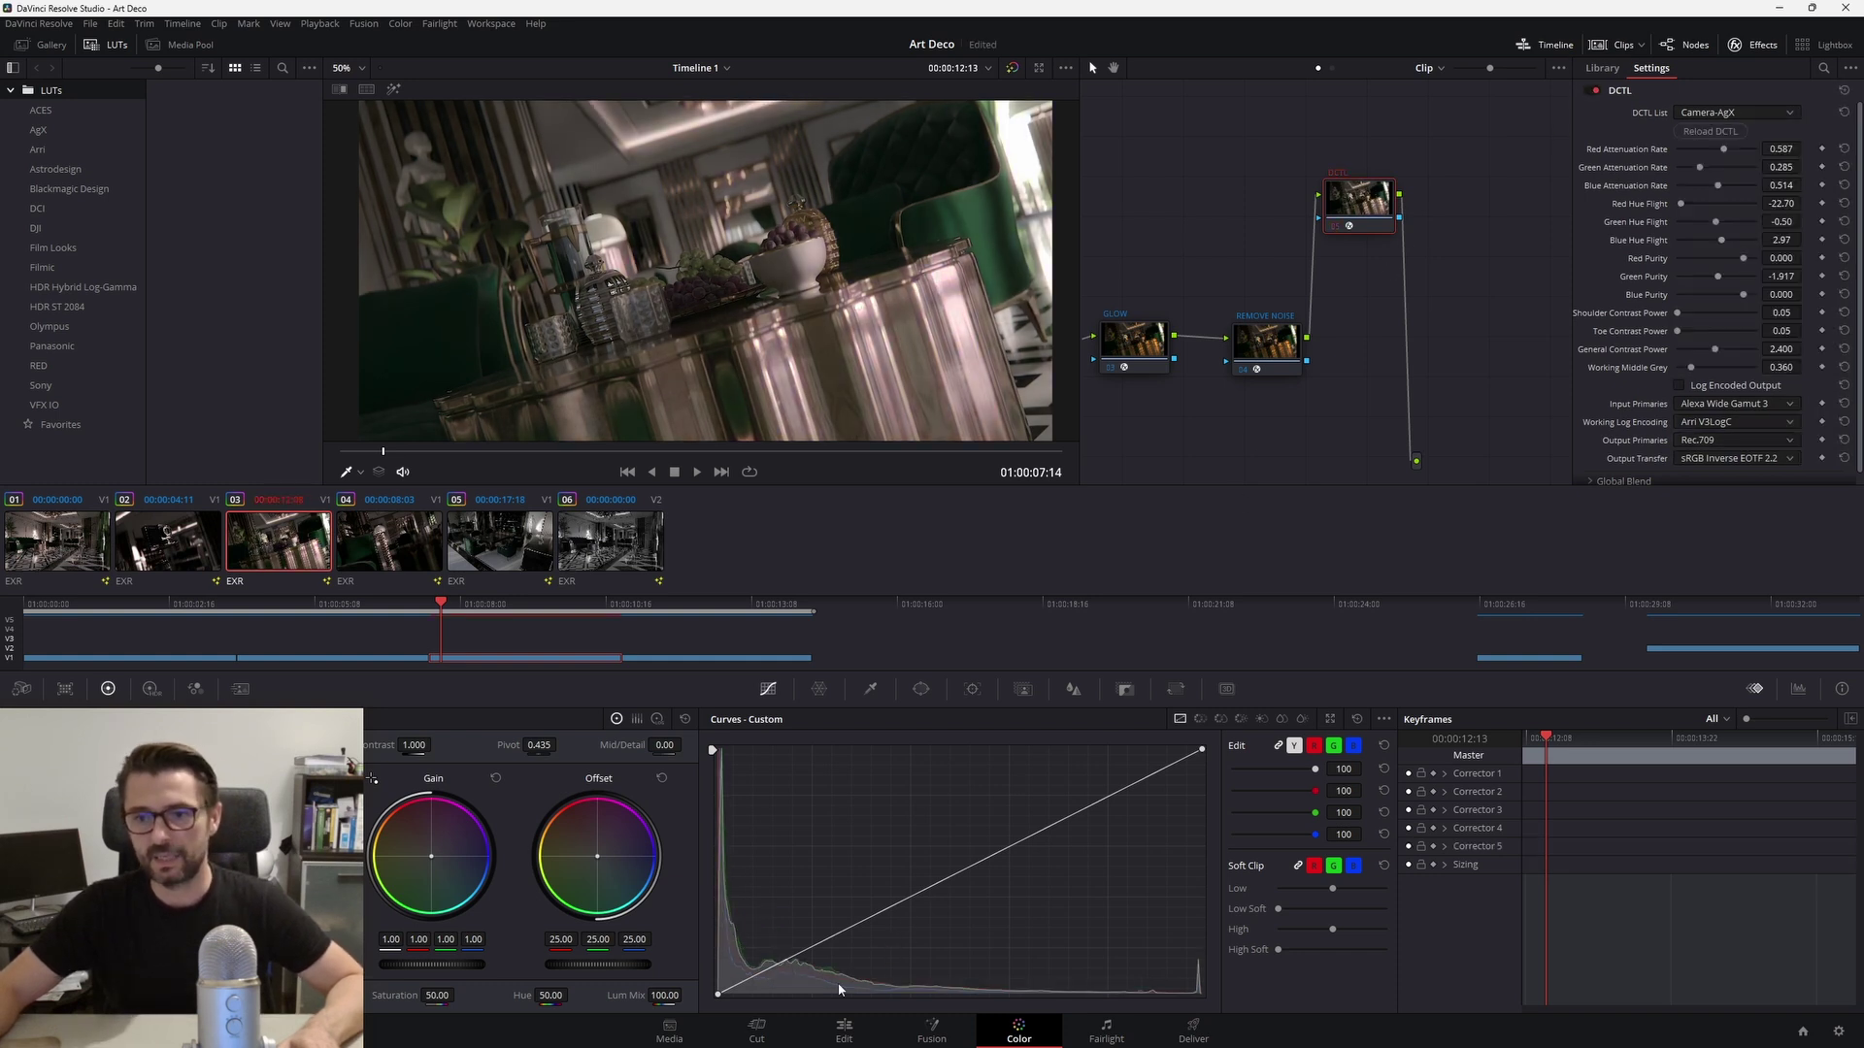
{"action": "left_click", "coordinate": [846, 1029]}
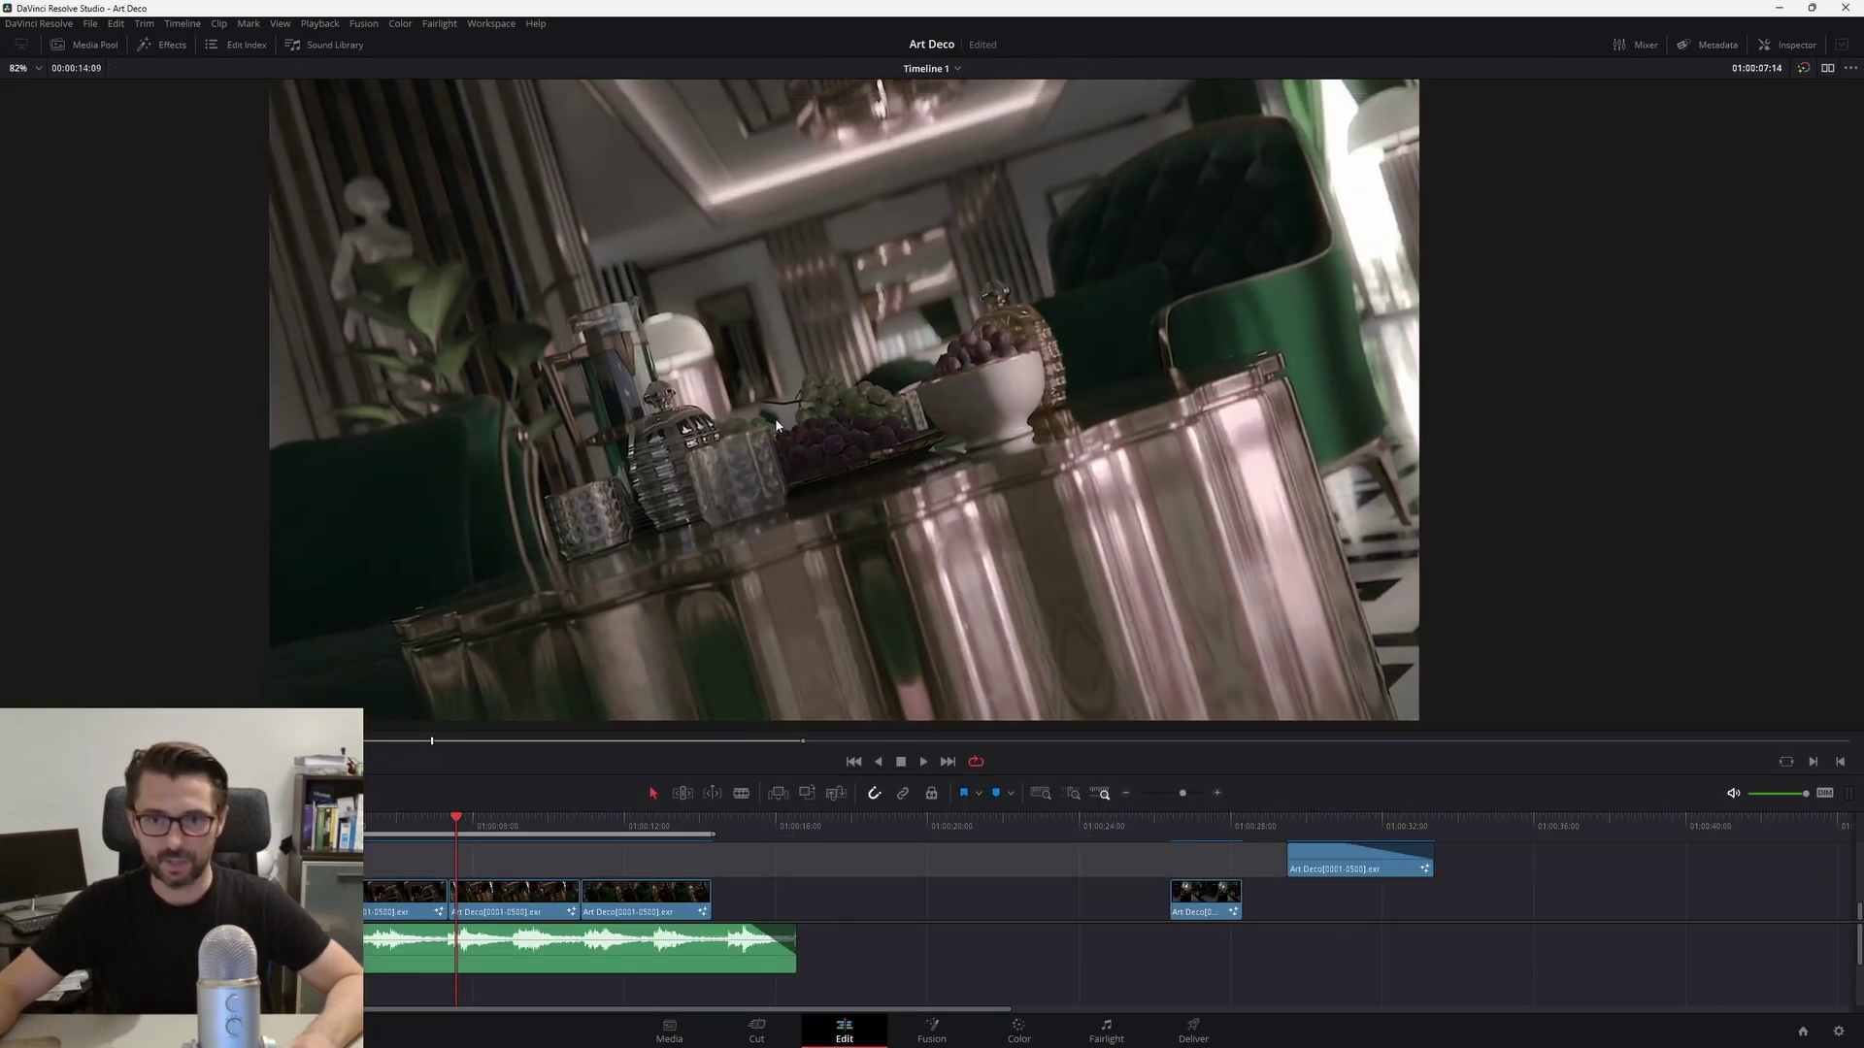
{"action": "key", "text": "space"}
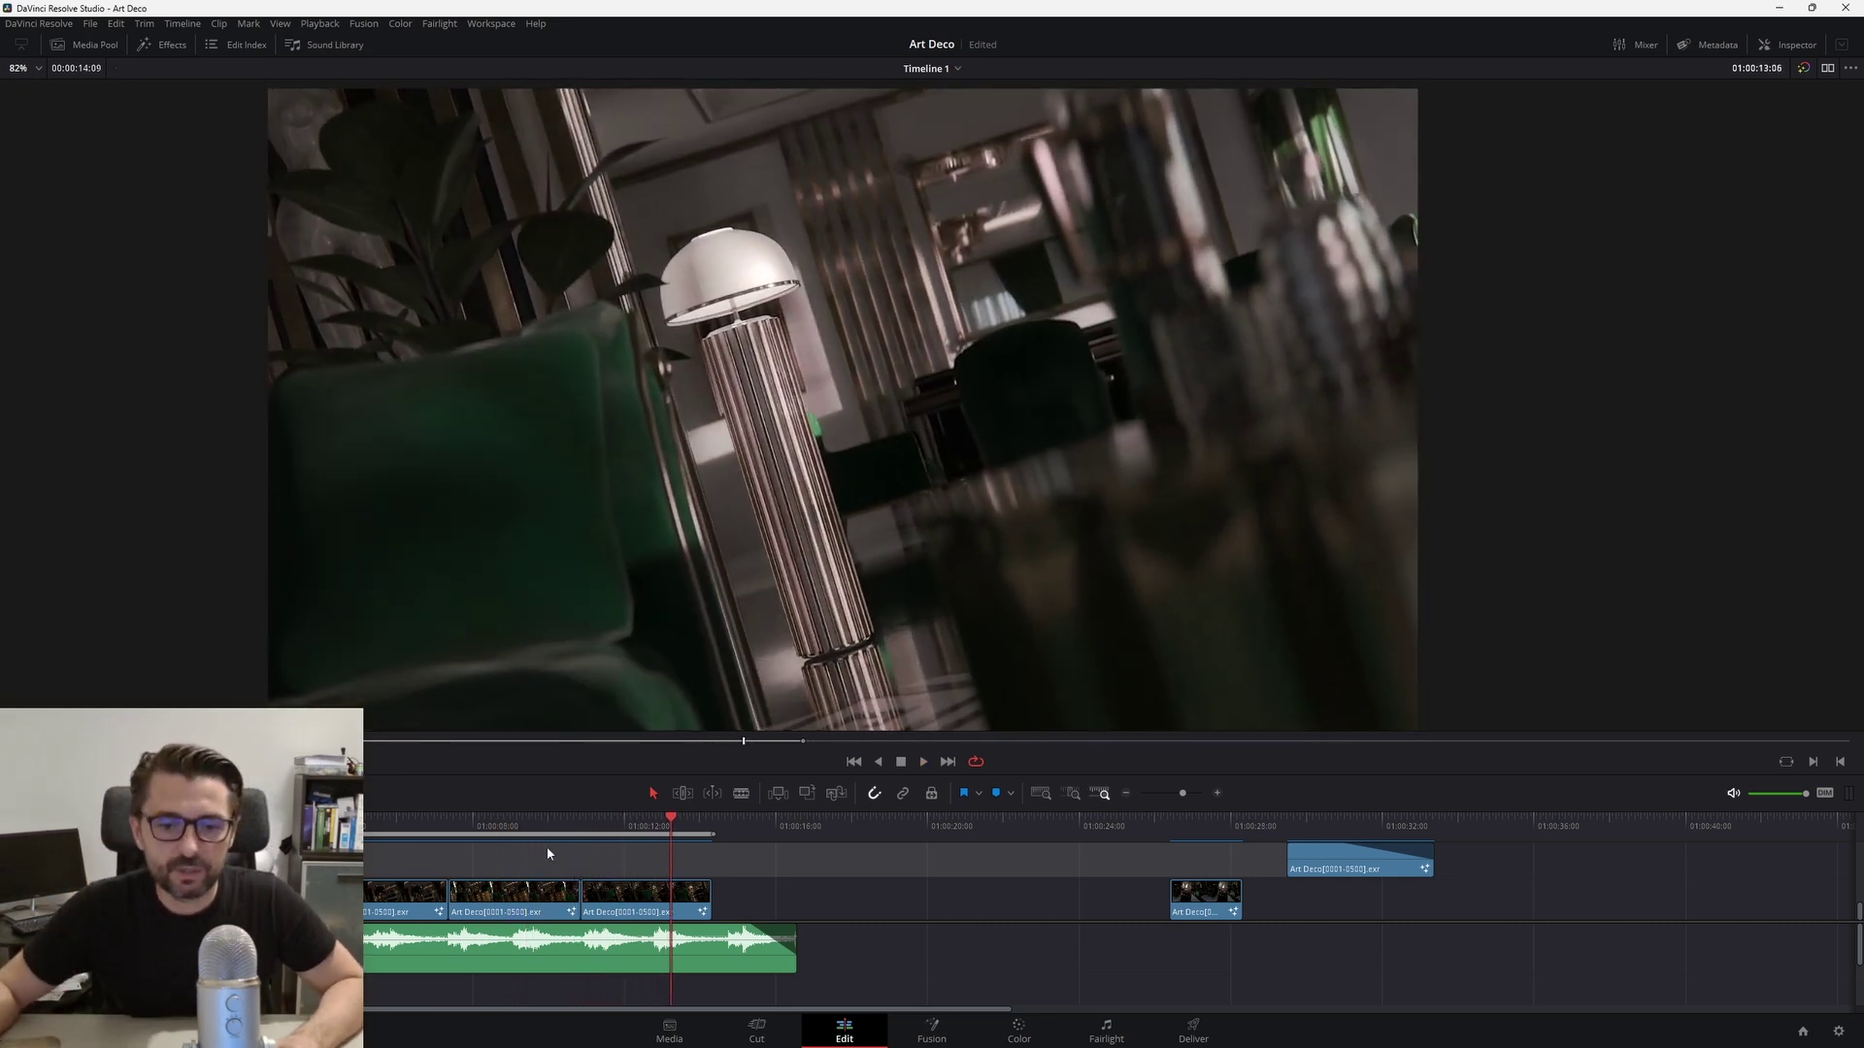
{"action": "left_click", "coordinate": [507, 739]}
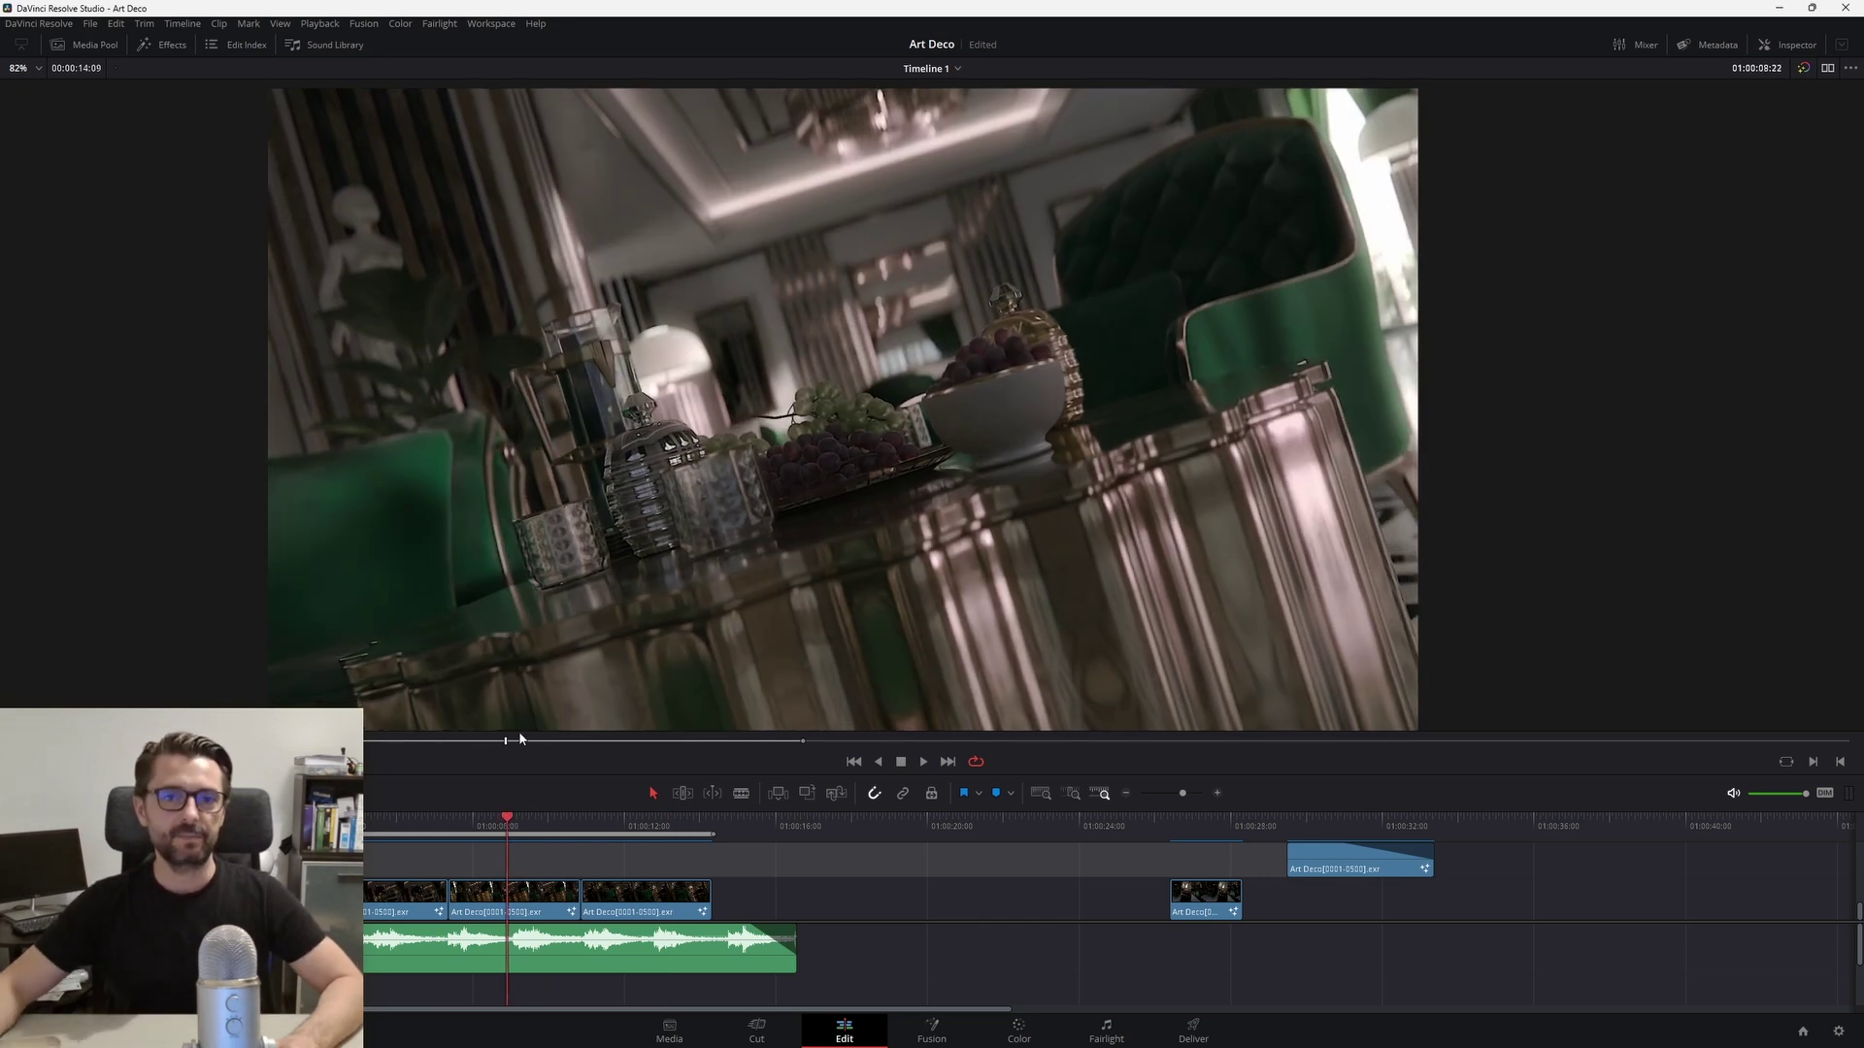